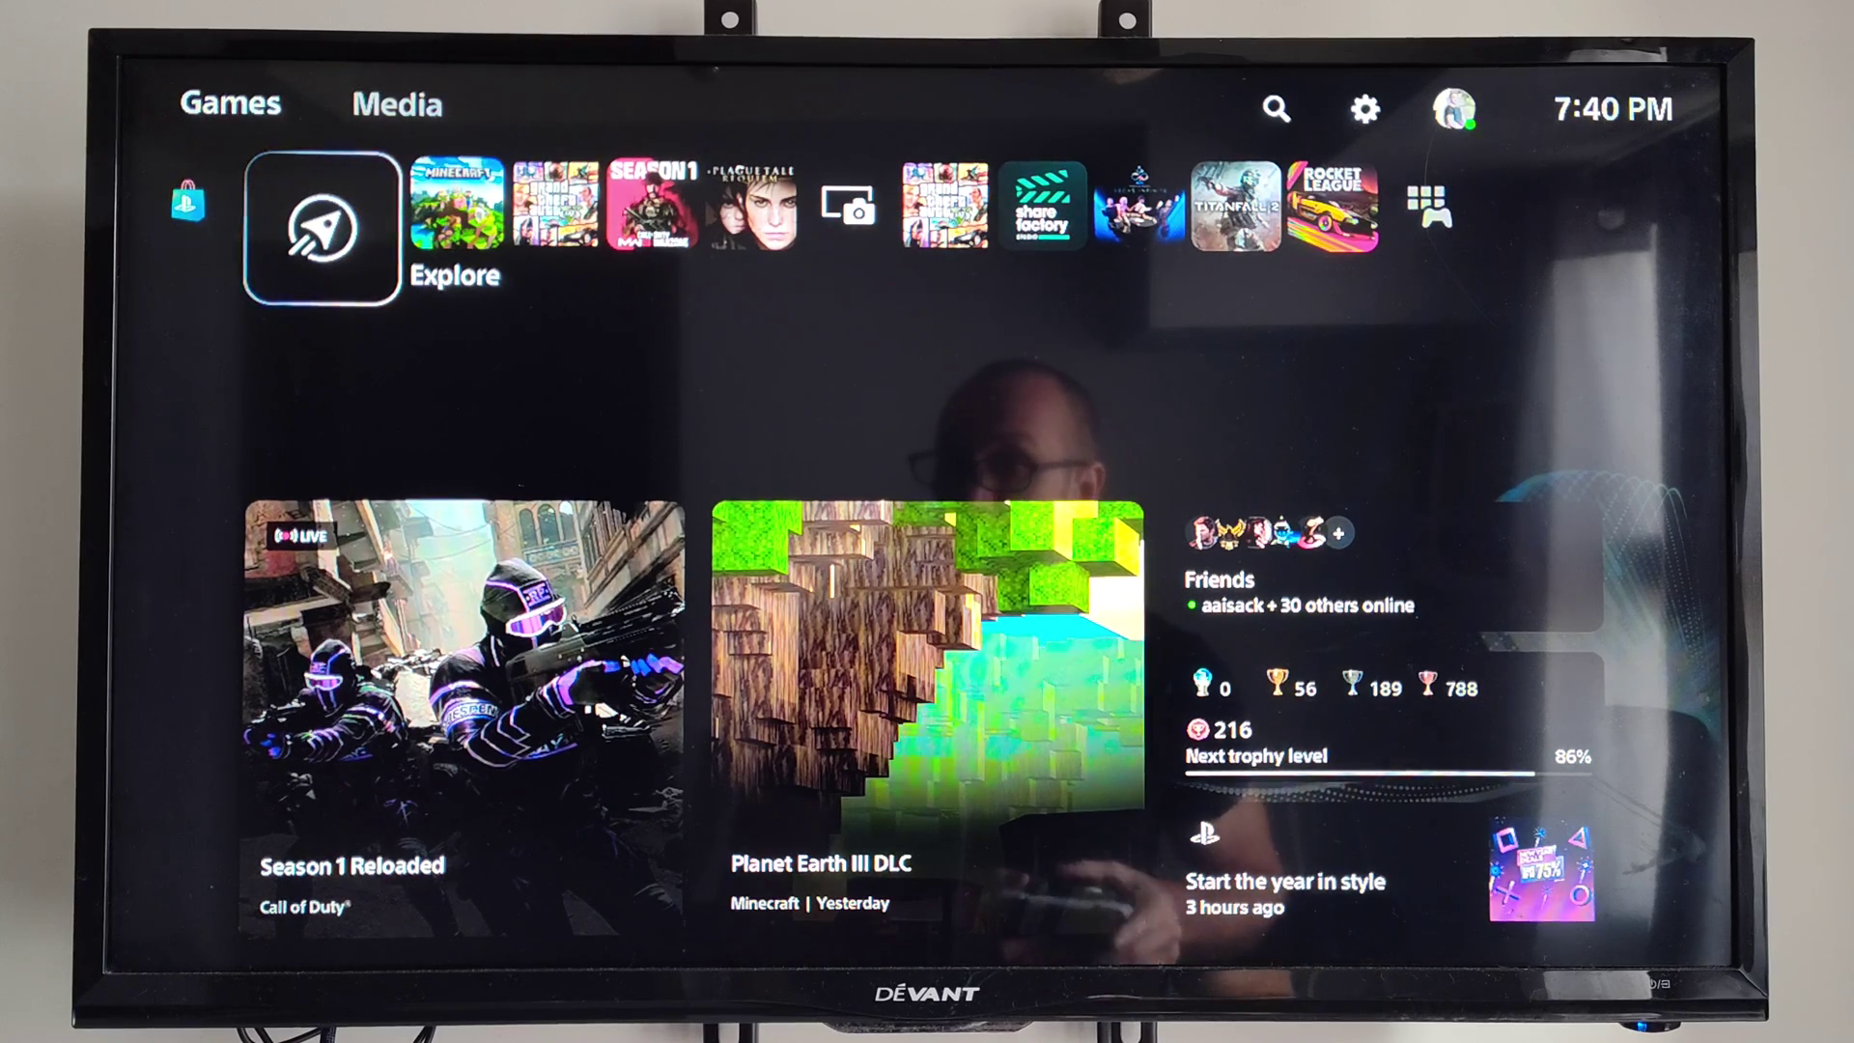
Step: Go through Control Center and Game Base Messages to the Search-Browser group conversation
{"action": "key", "text": "super"}
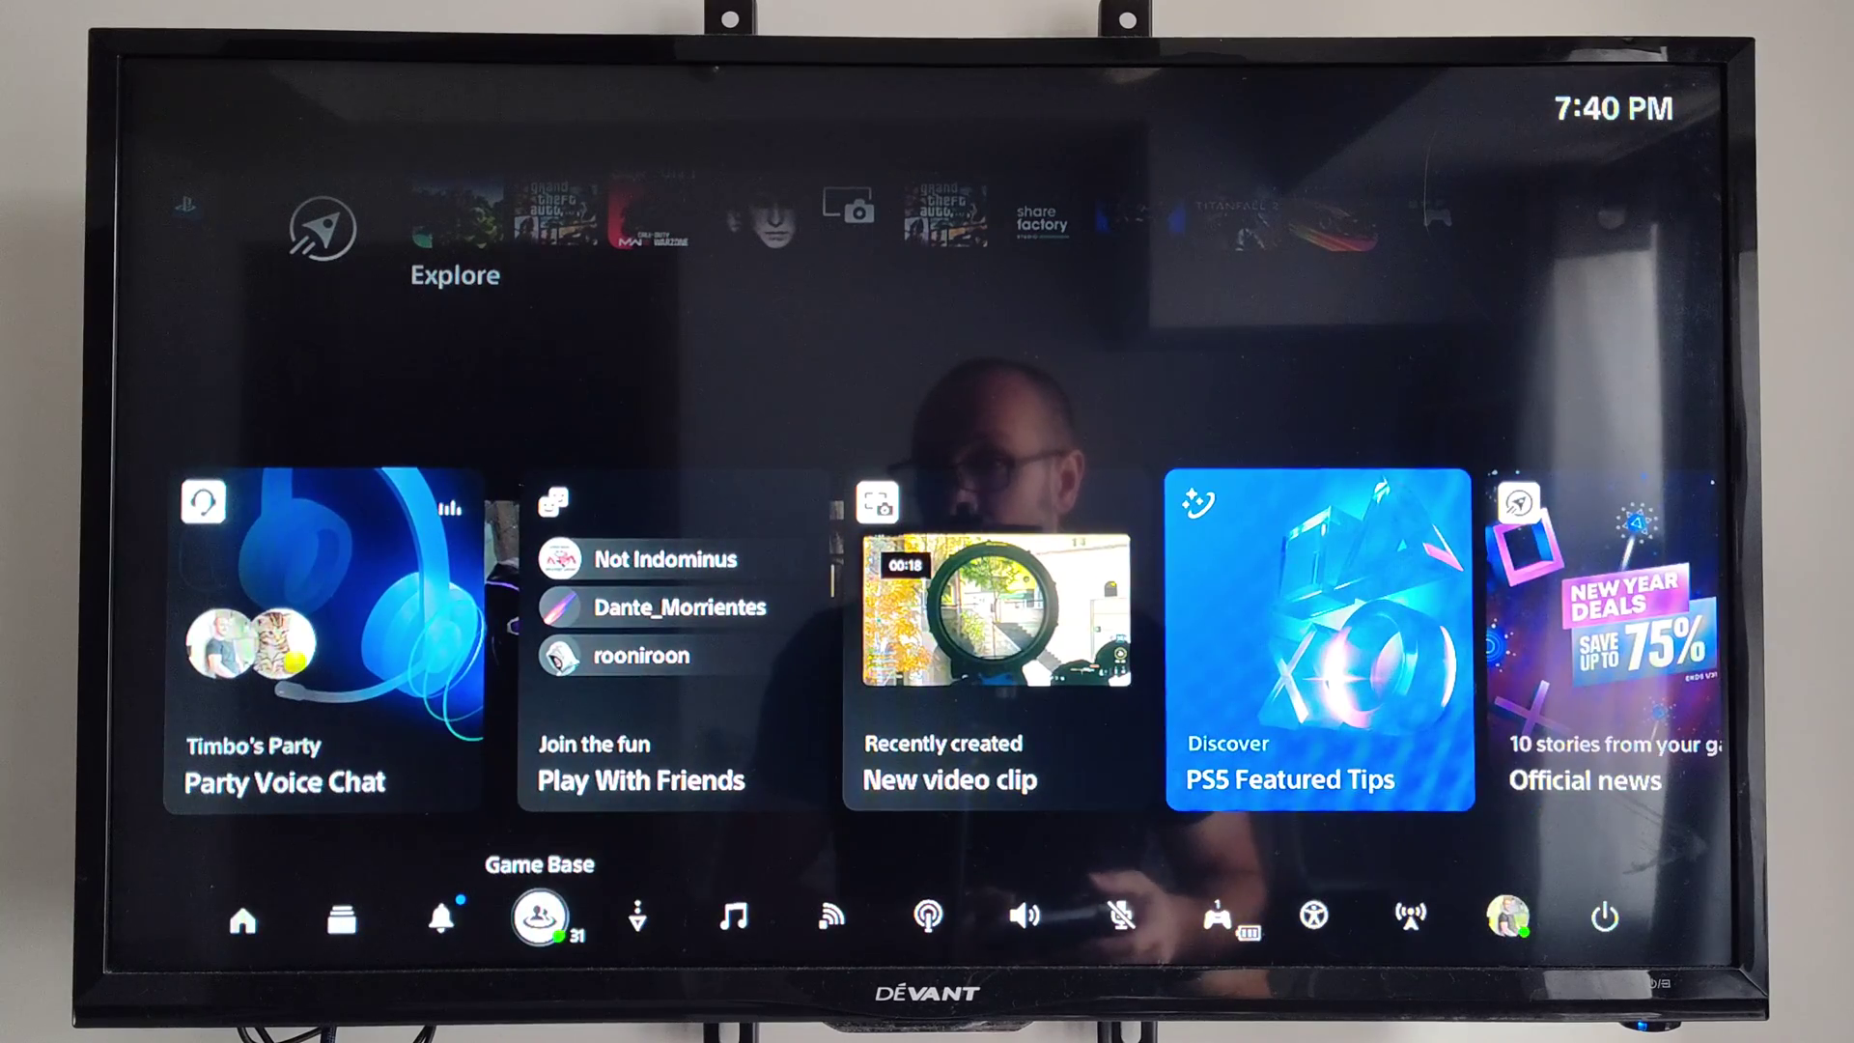
{"action": "key", "text": "Return"}
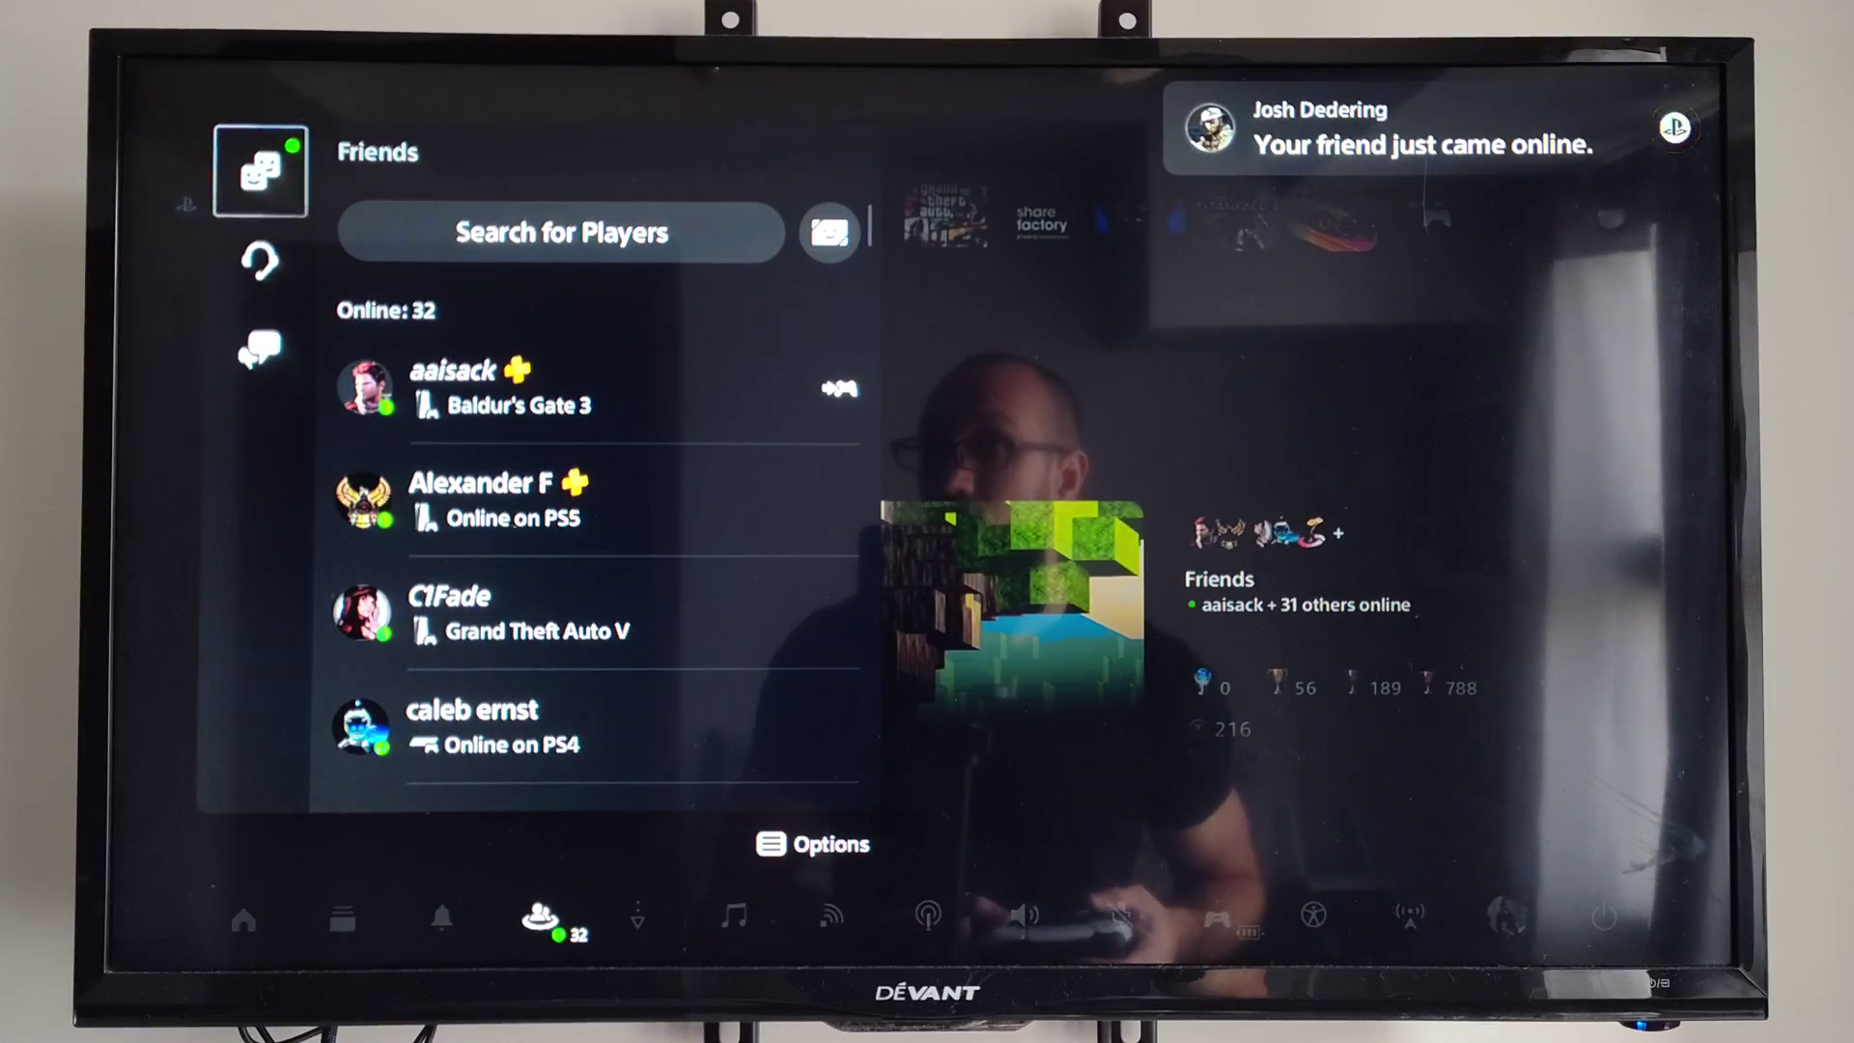
{"action": "key", "text": "Down"}
{"action": "key", "text": "Down"}
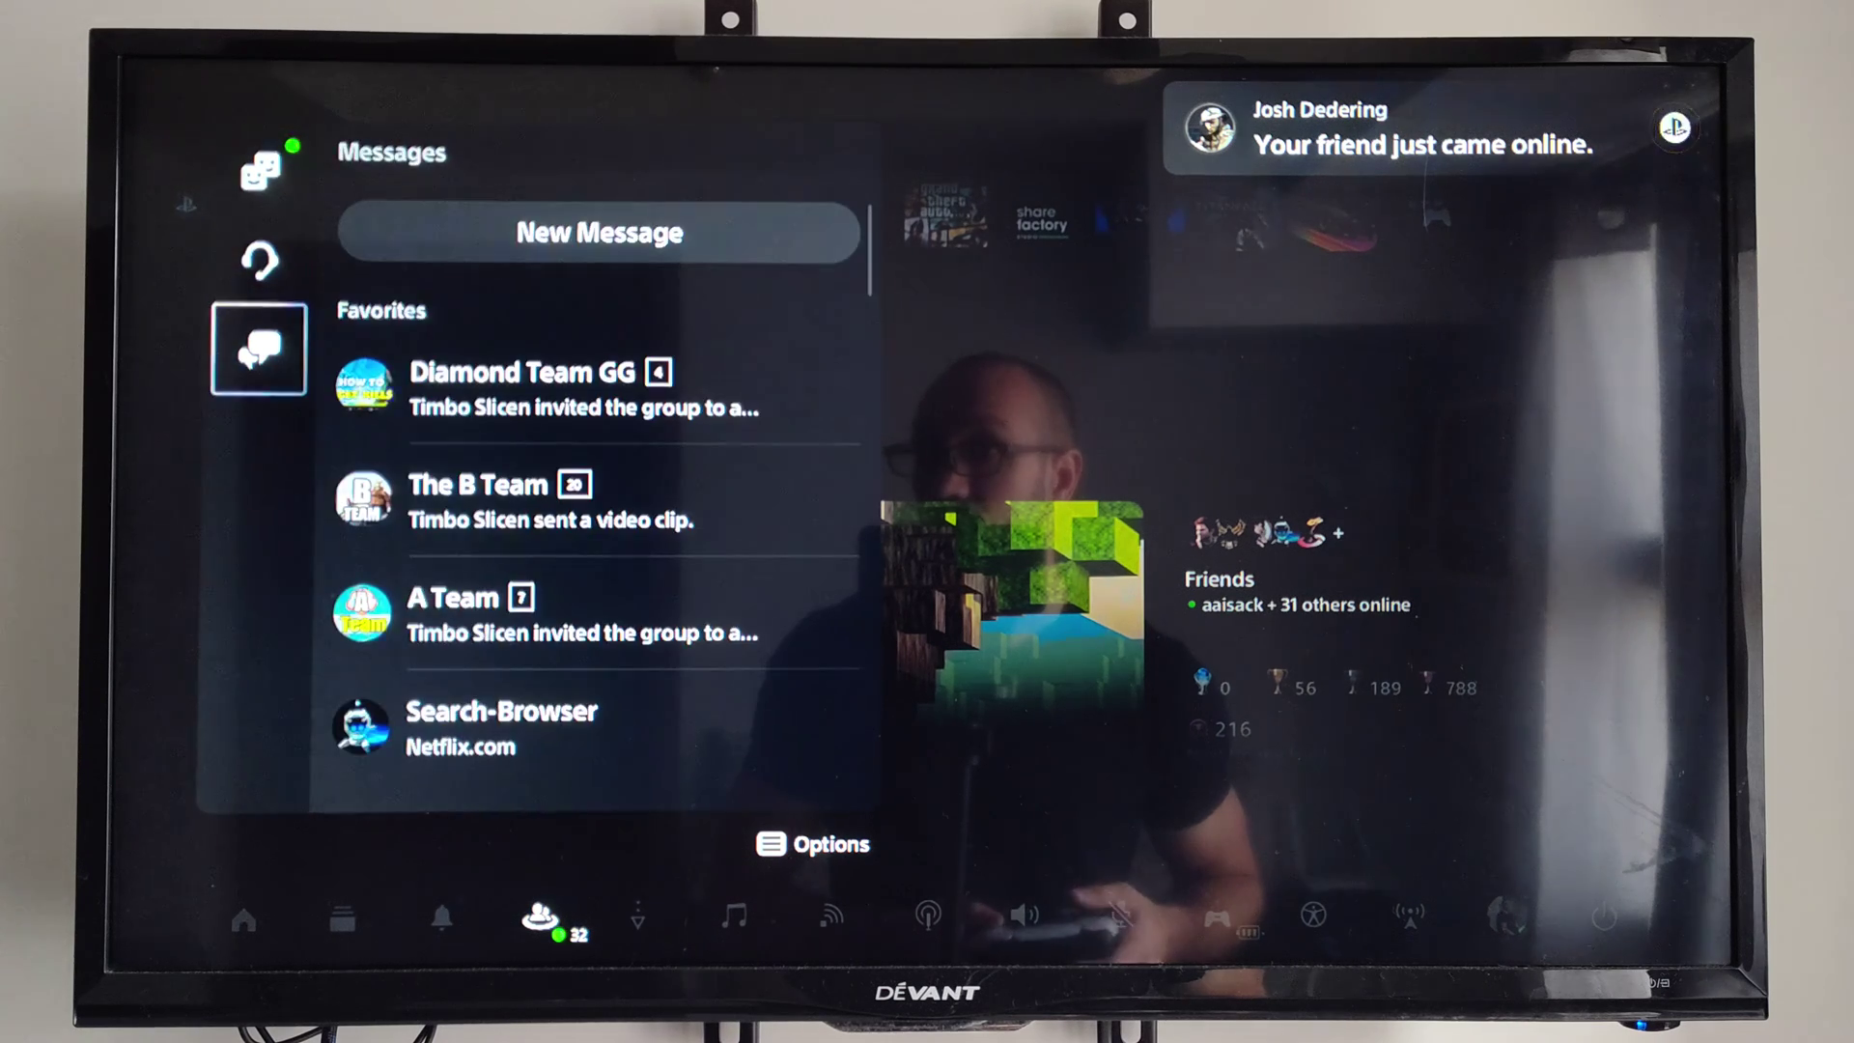
{"action": "key", "text": "Right"}
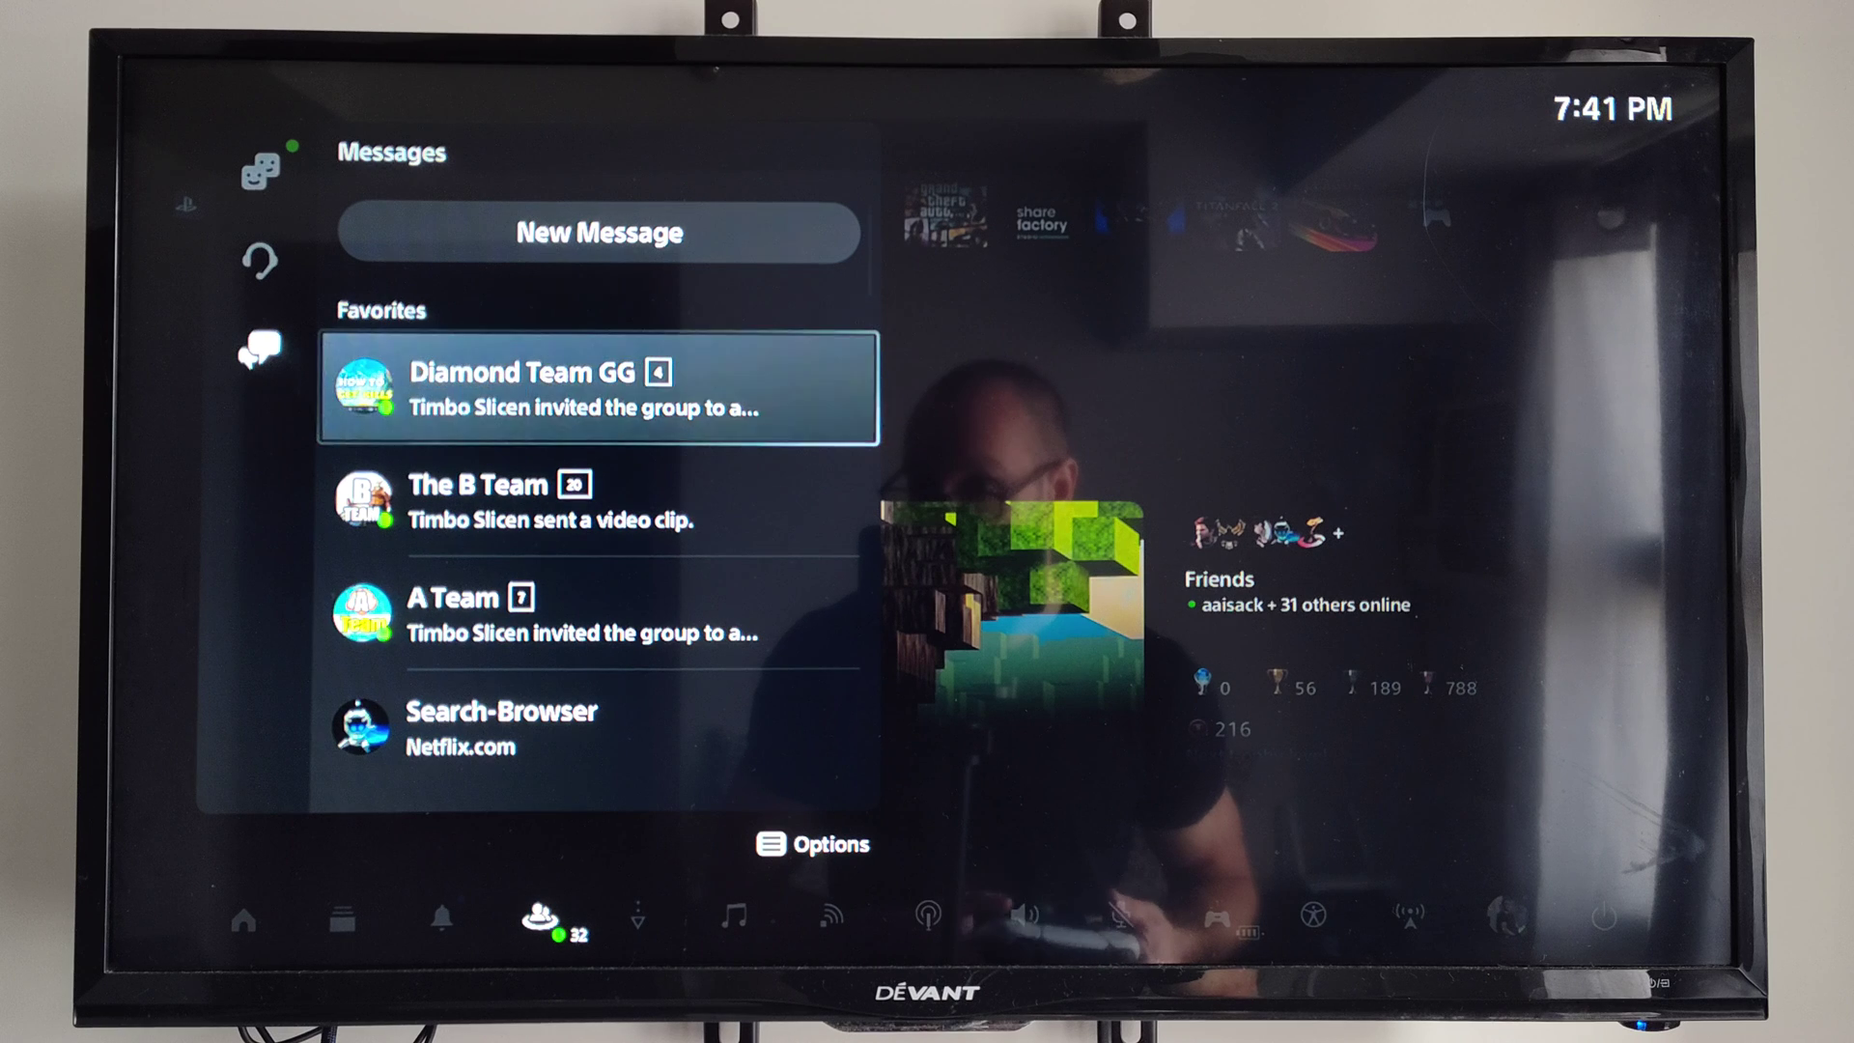
{"action": "key", "text": "Down"}
{"action": "key", "text": "Down"}
{"action": "key", "text": "Down"}
{"action": "key", "text": "Down"}
{"action": "key", "text": "Up"}
{"action": "key", "text": "Up"}
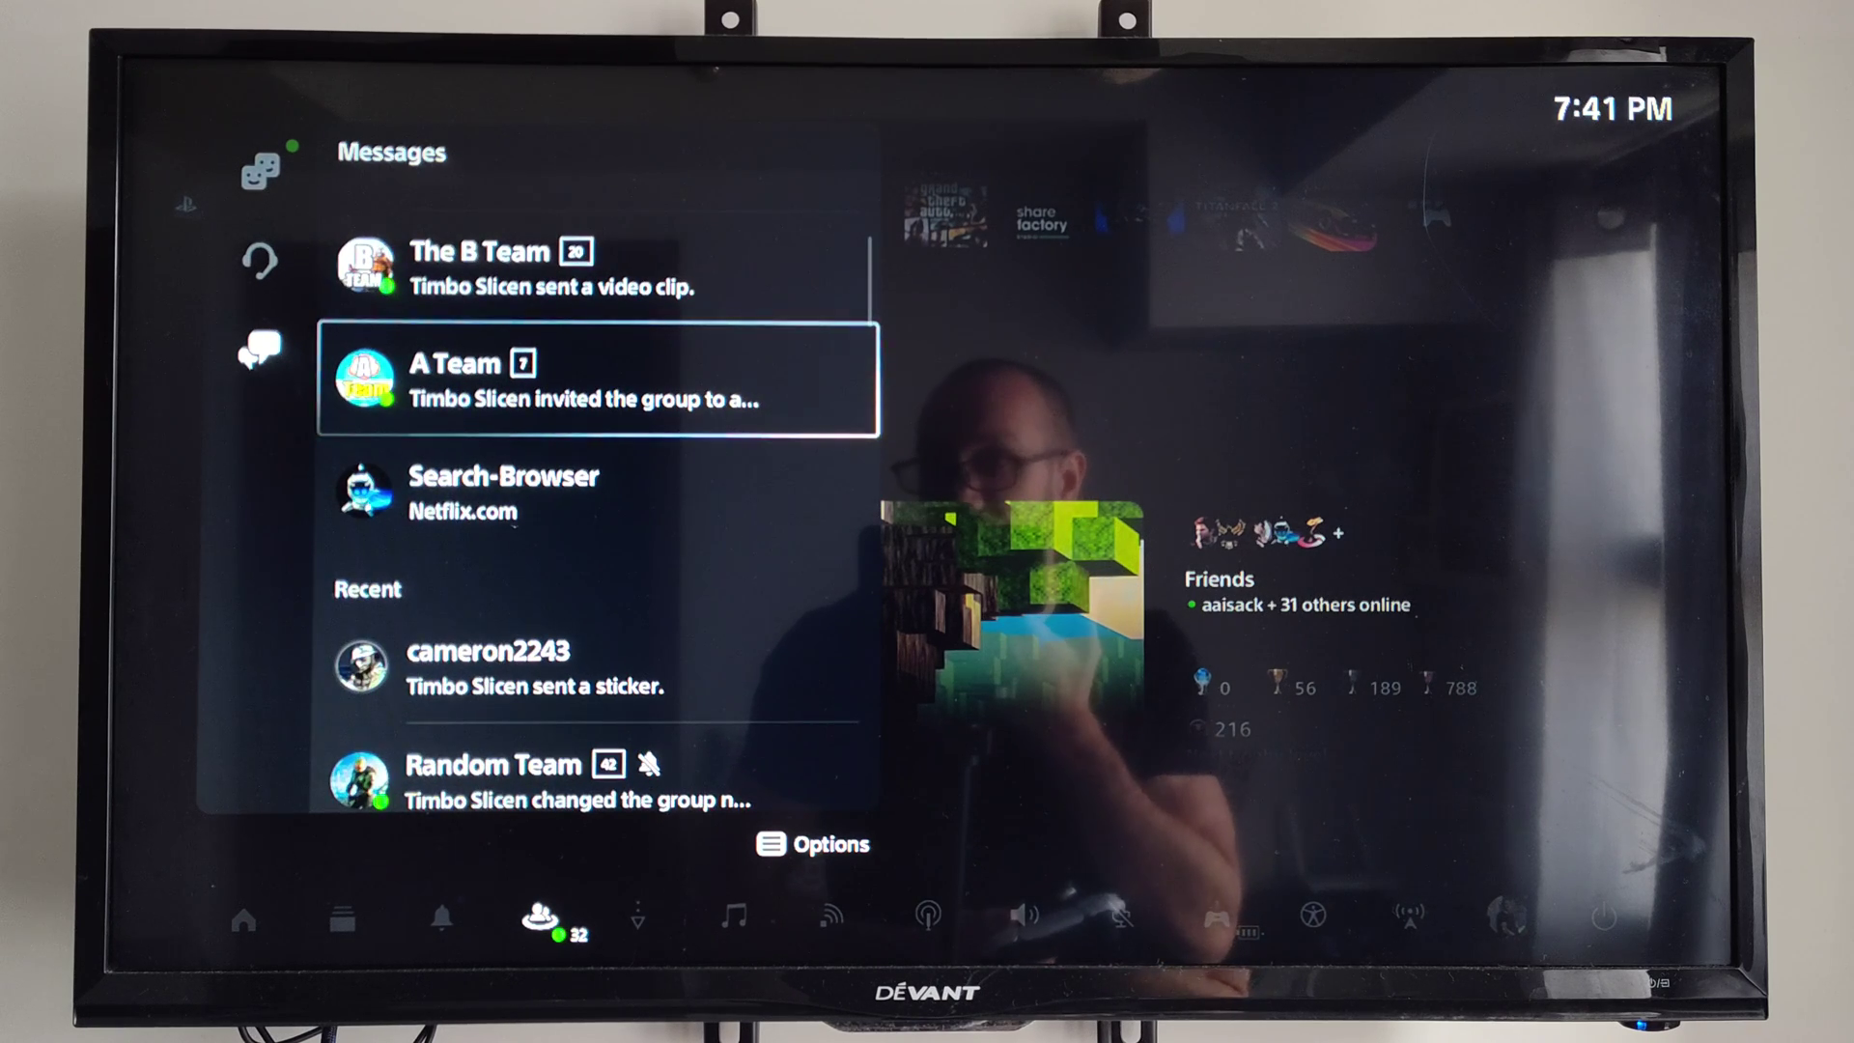
{"action": "key", "text": "Down"}
Step: Open the Search-Browser chat and look at its More options menu
{"action": "key", "text": "Return"}
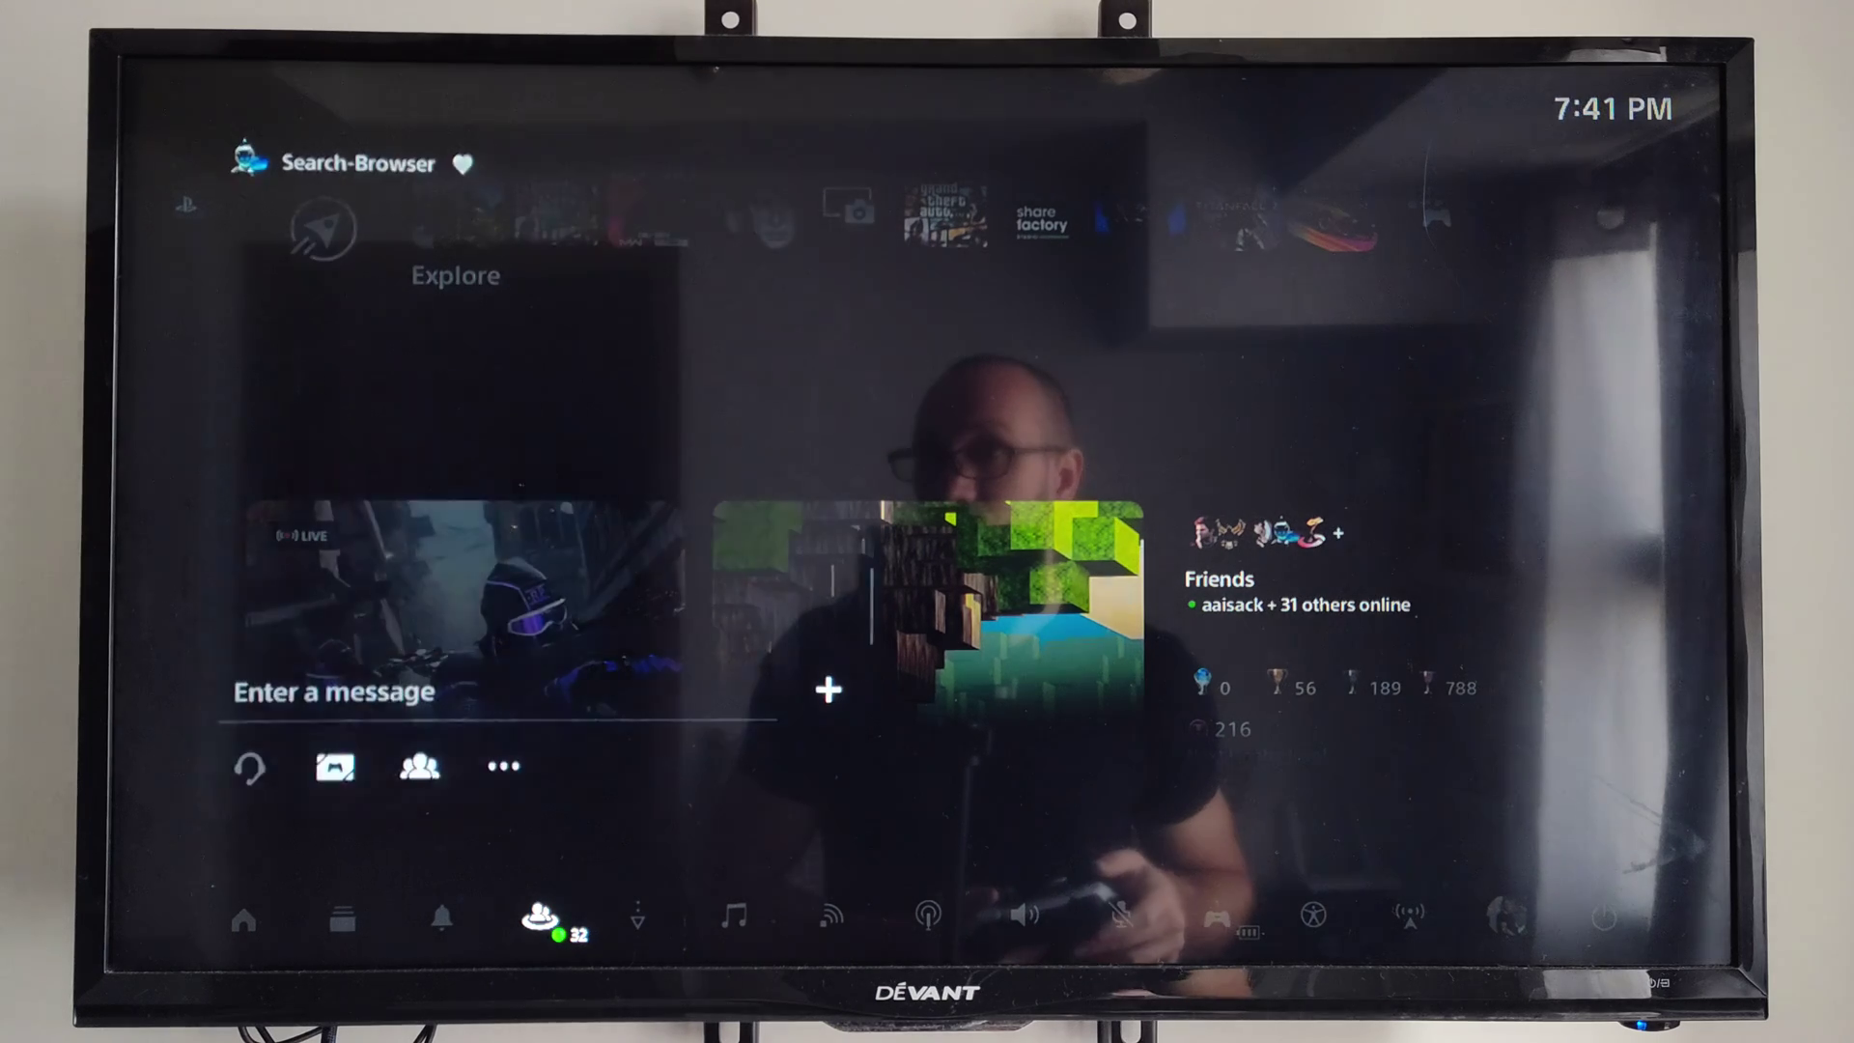
{"action": "key", "text": "Down"}
{"action": "key", "text": "Right"}
{"action": "key", "text": "Right"}
{"action": "key", "text": "Right"}
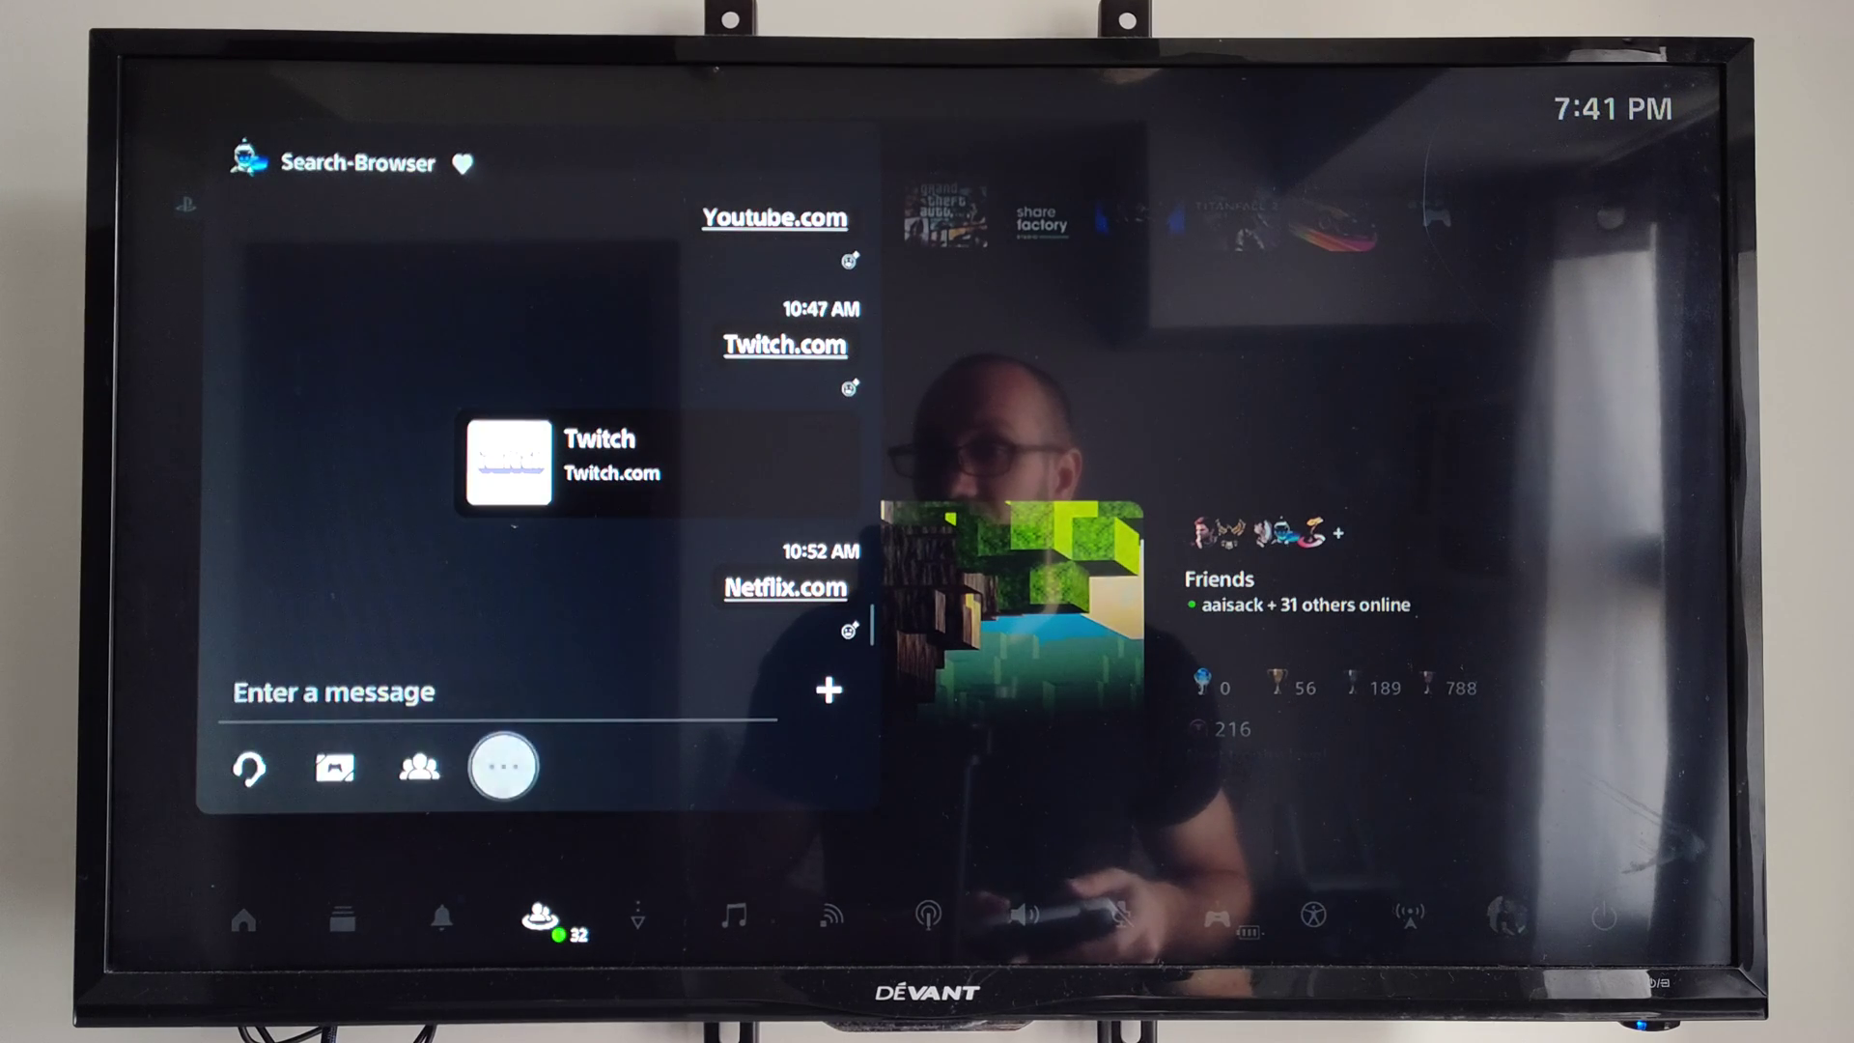
{"action": "key", "text": "Return"}
{"action": "key", "text": "Escape"}
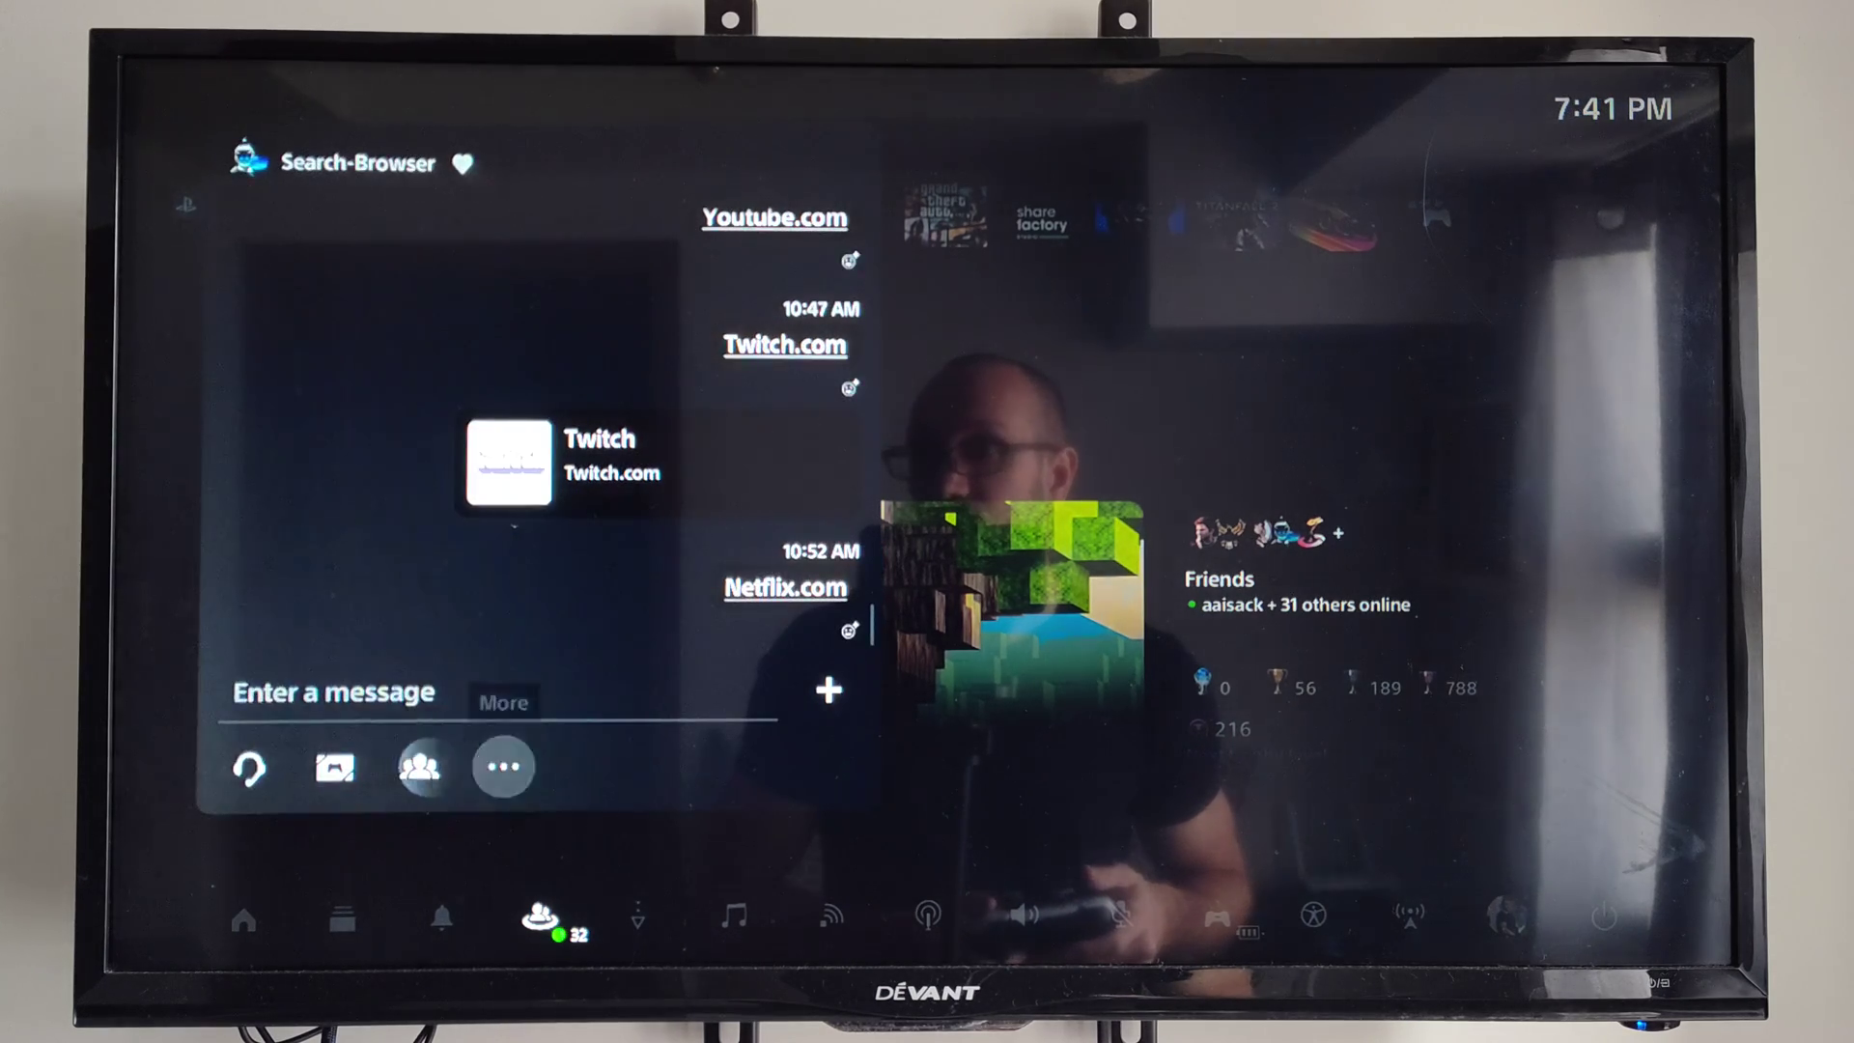
{"action": "key", "text": "Left"}
Step: Scroll back through the older Bing.com messages, then start a new message
{"action": "key", "text": "Up"}
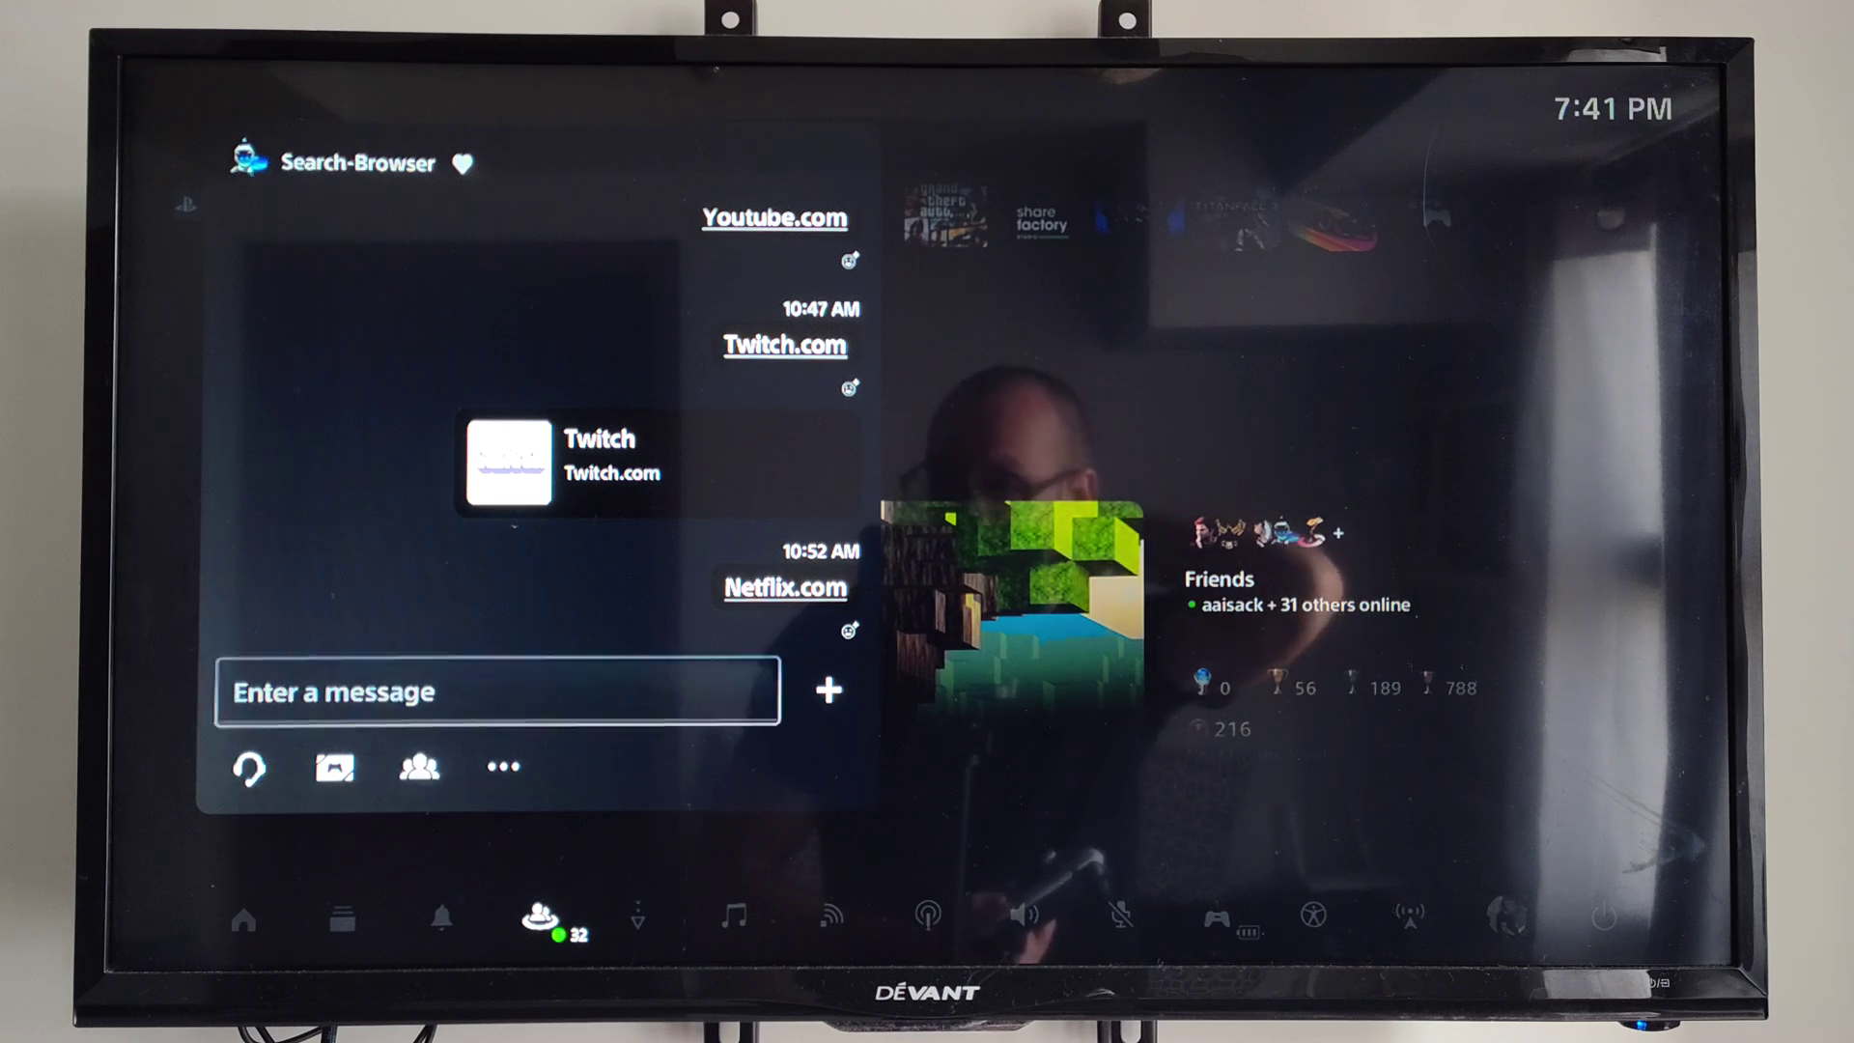
{"action": "key", "text": "Up"}
{"action": "key", "text": "Up"}
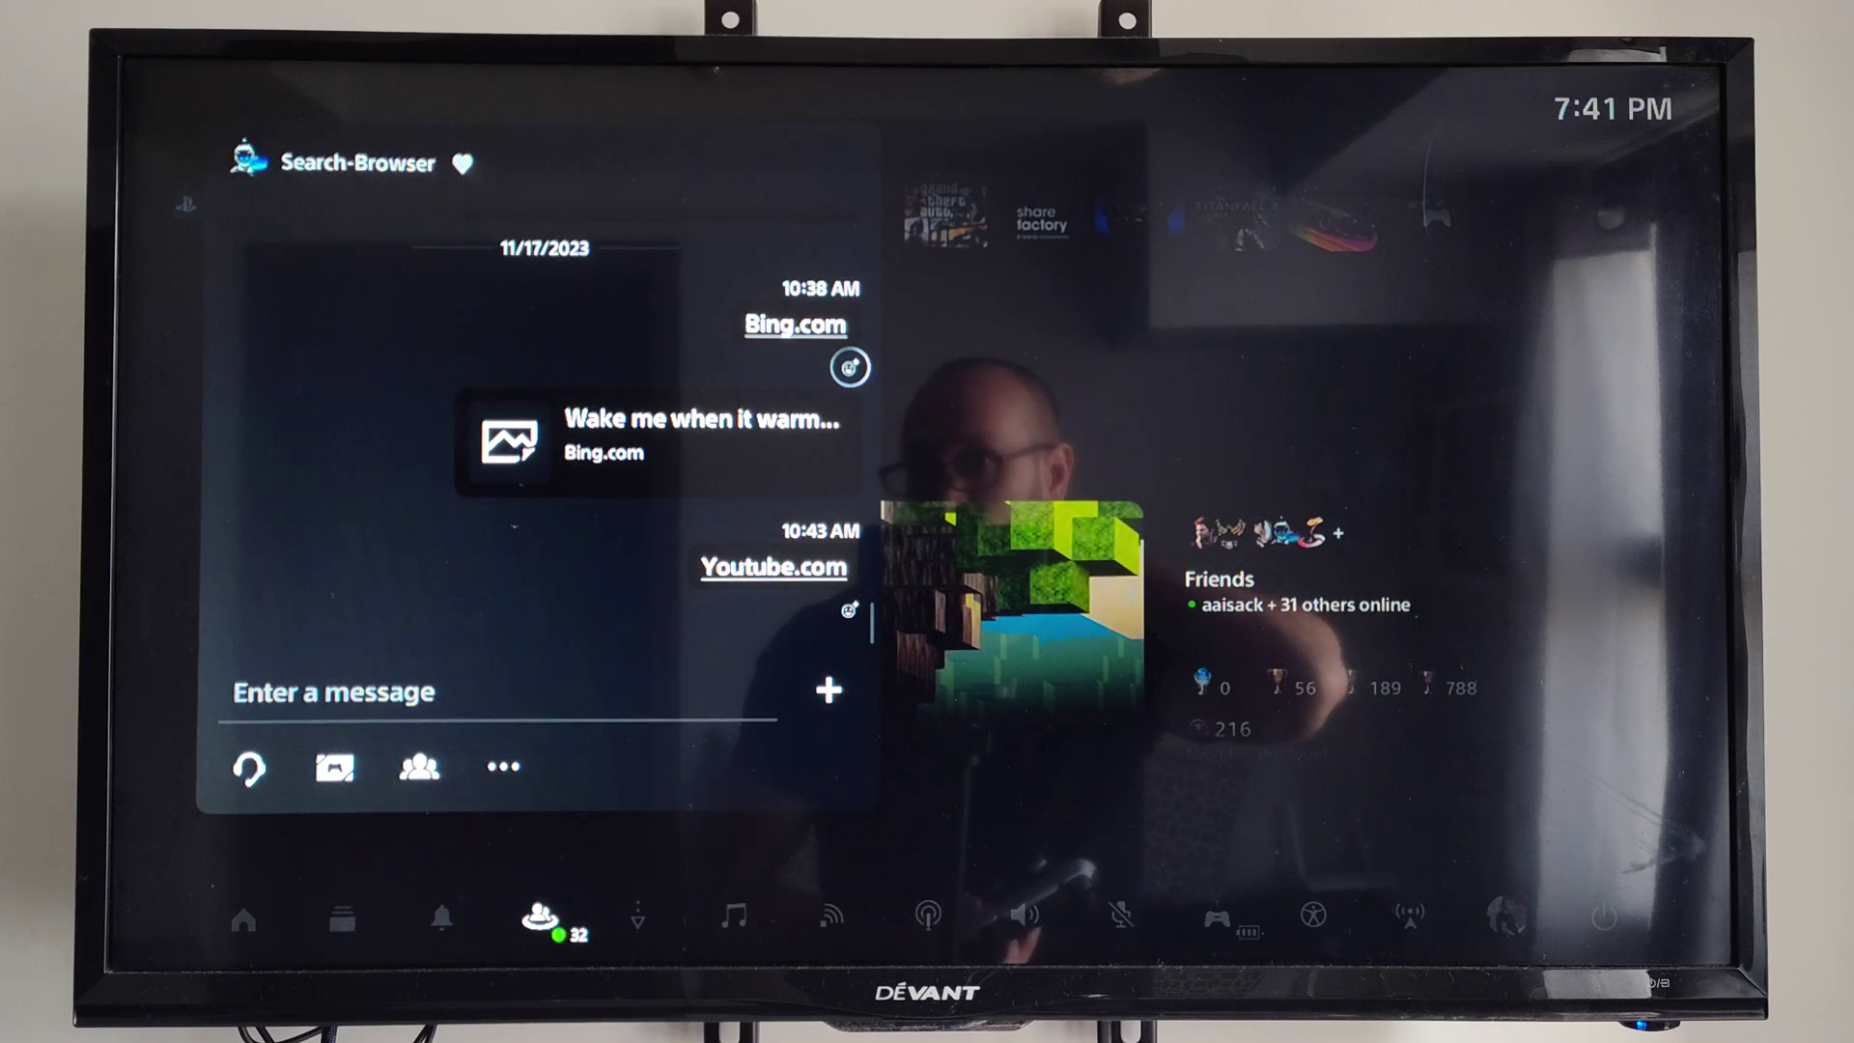
{"action": "key", "text": "Up"}
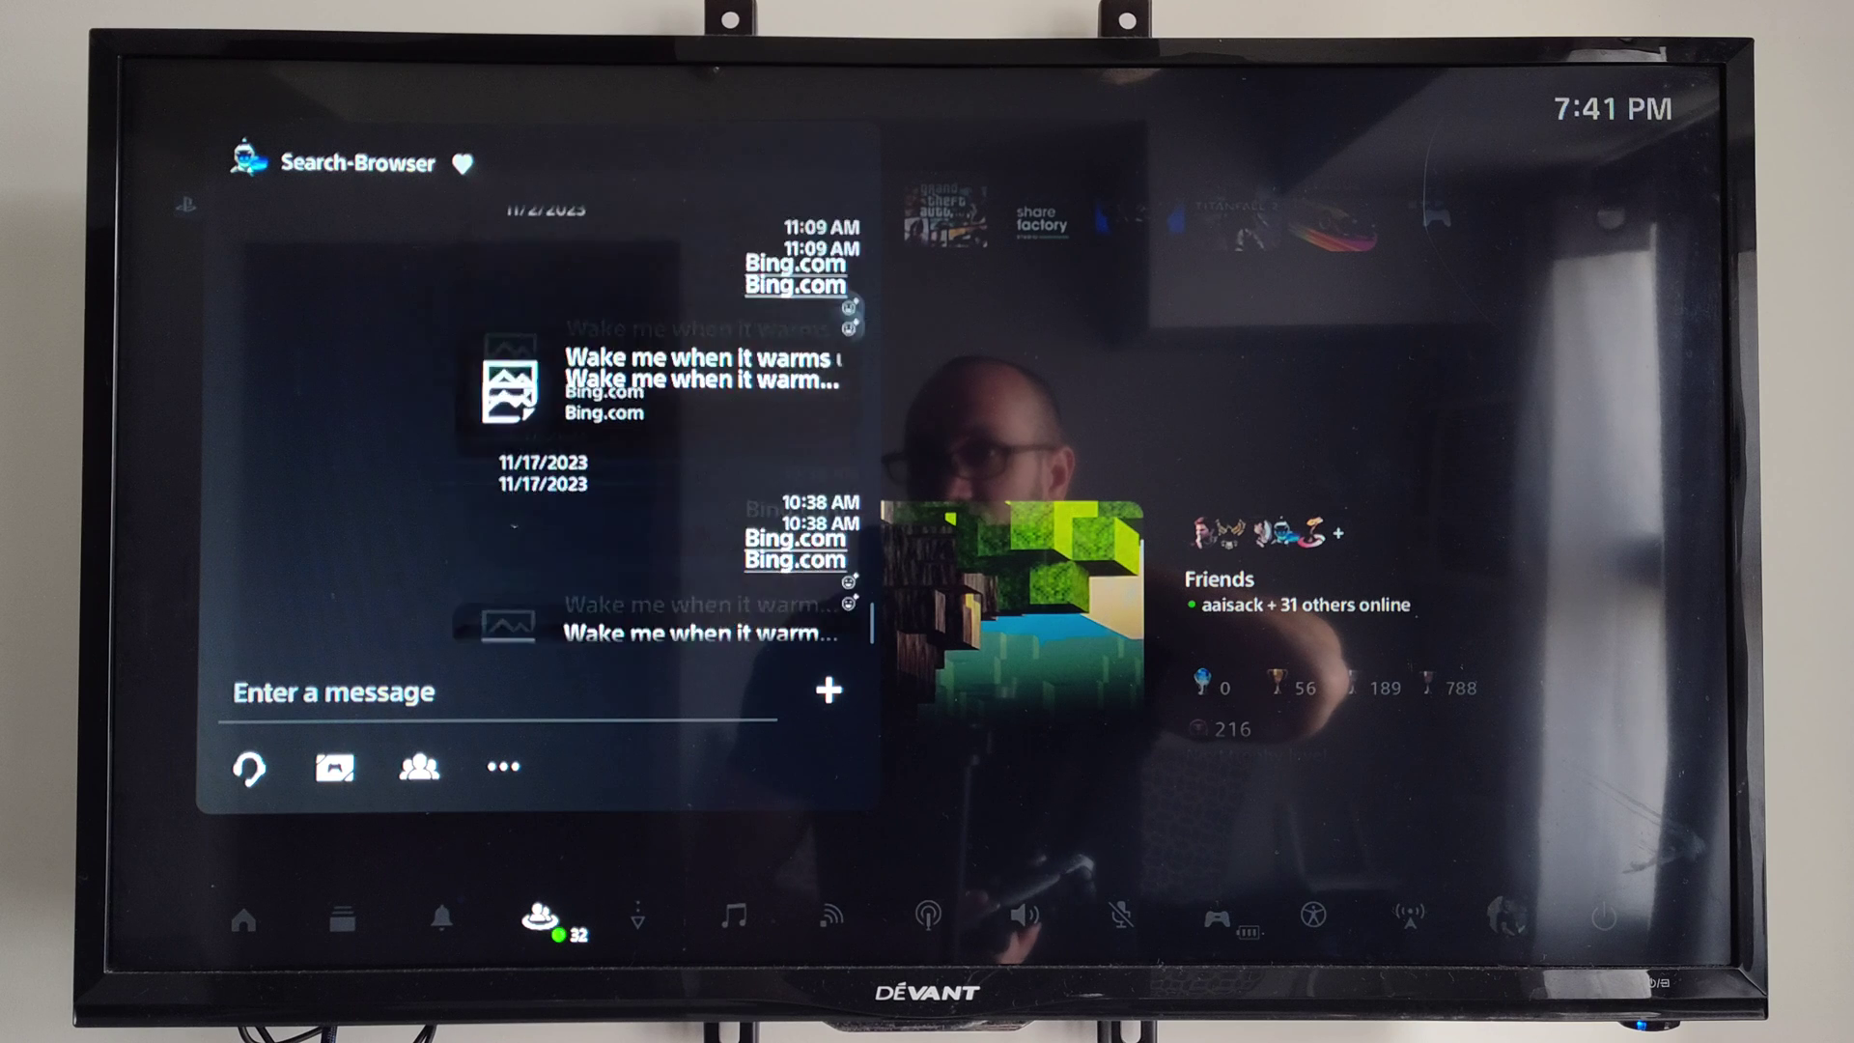
{"action": "key", "text": "Up"}
{"action": "key", "text": "Up"}
{"action": "key", "text": "Up"}
{"action": "key", "text": "Up"}
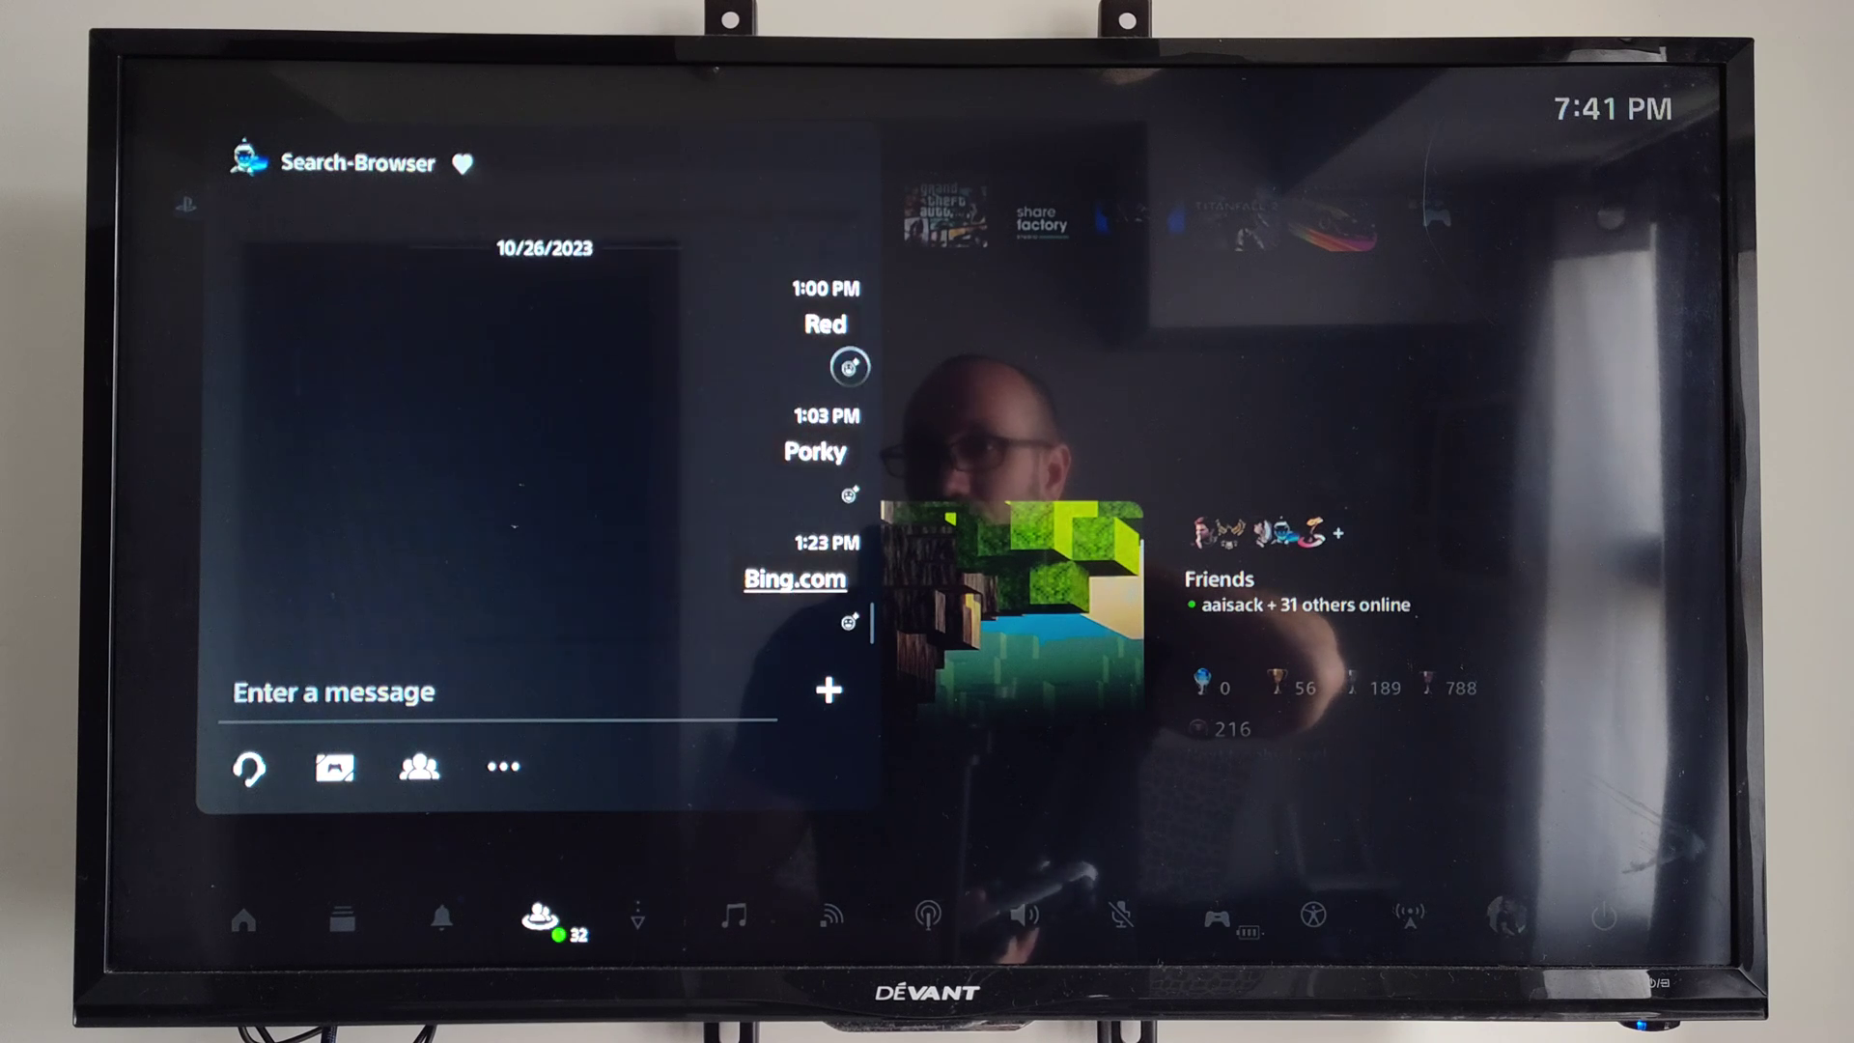
{"action": "key", "text": "Down"}
{"action": "key", "text": "Down"}
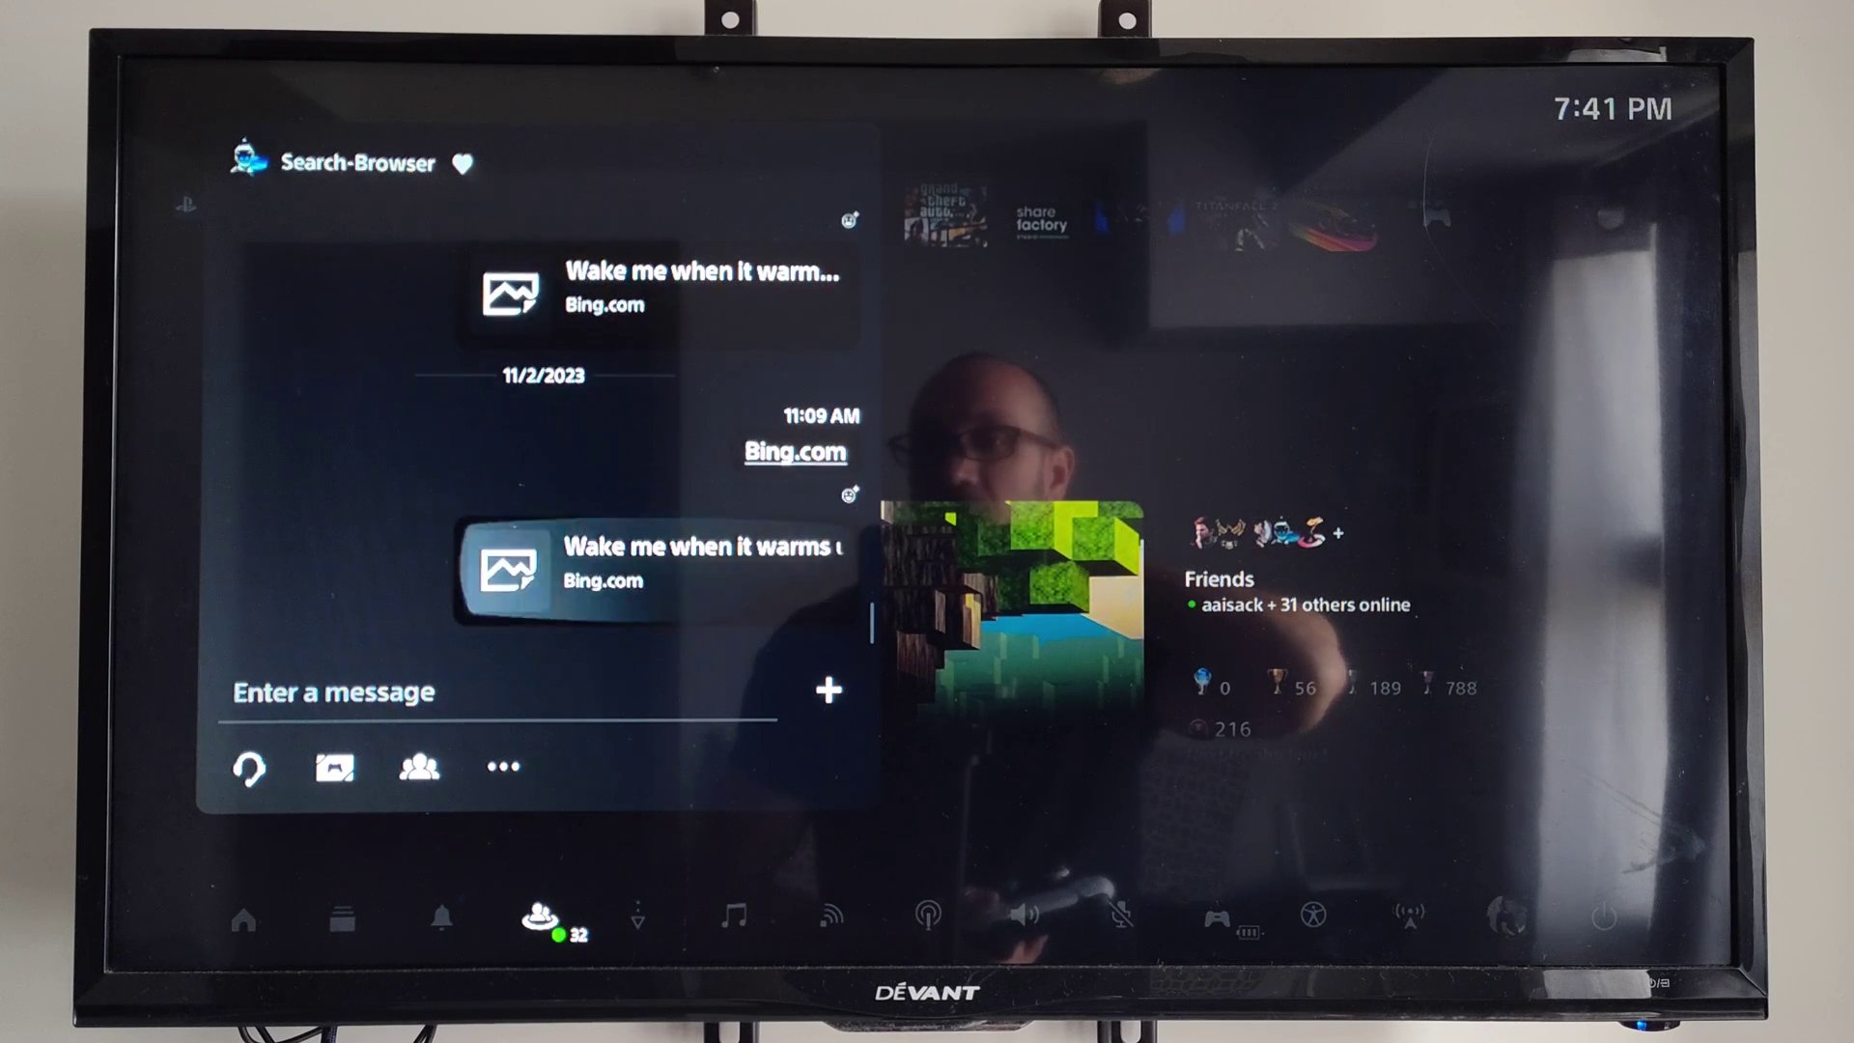
{"action": "key", "text": "Down"}
{"action": "key", "text": "Down"}
{"action": "key", "text": "Down"}
{"action": "key", "text": "Down"}
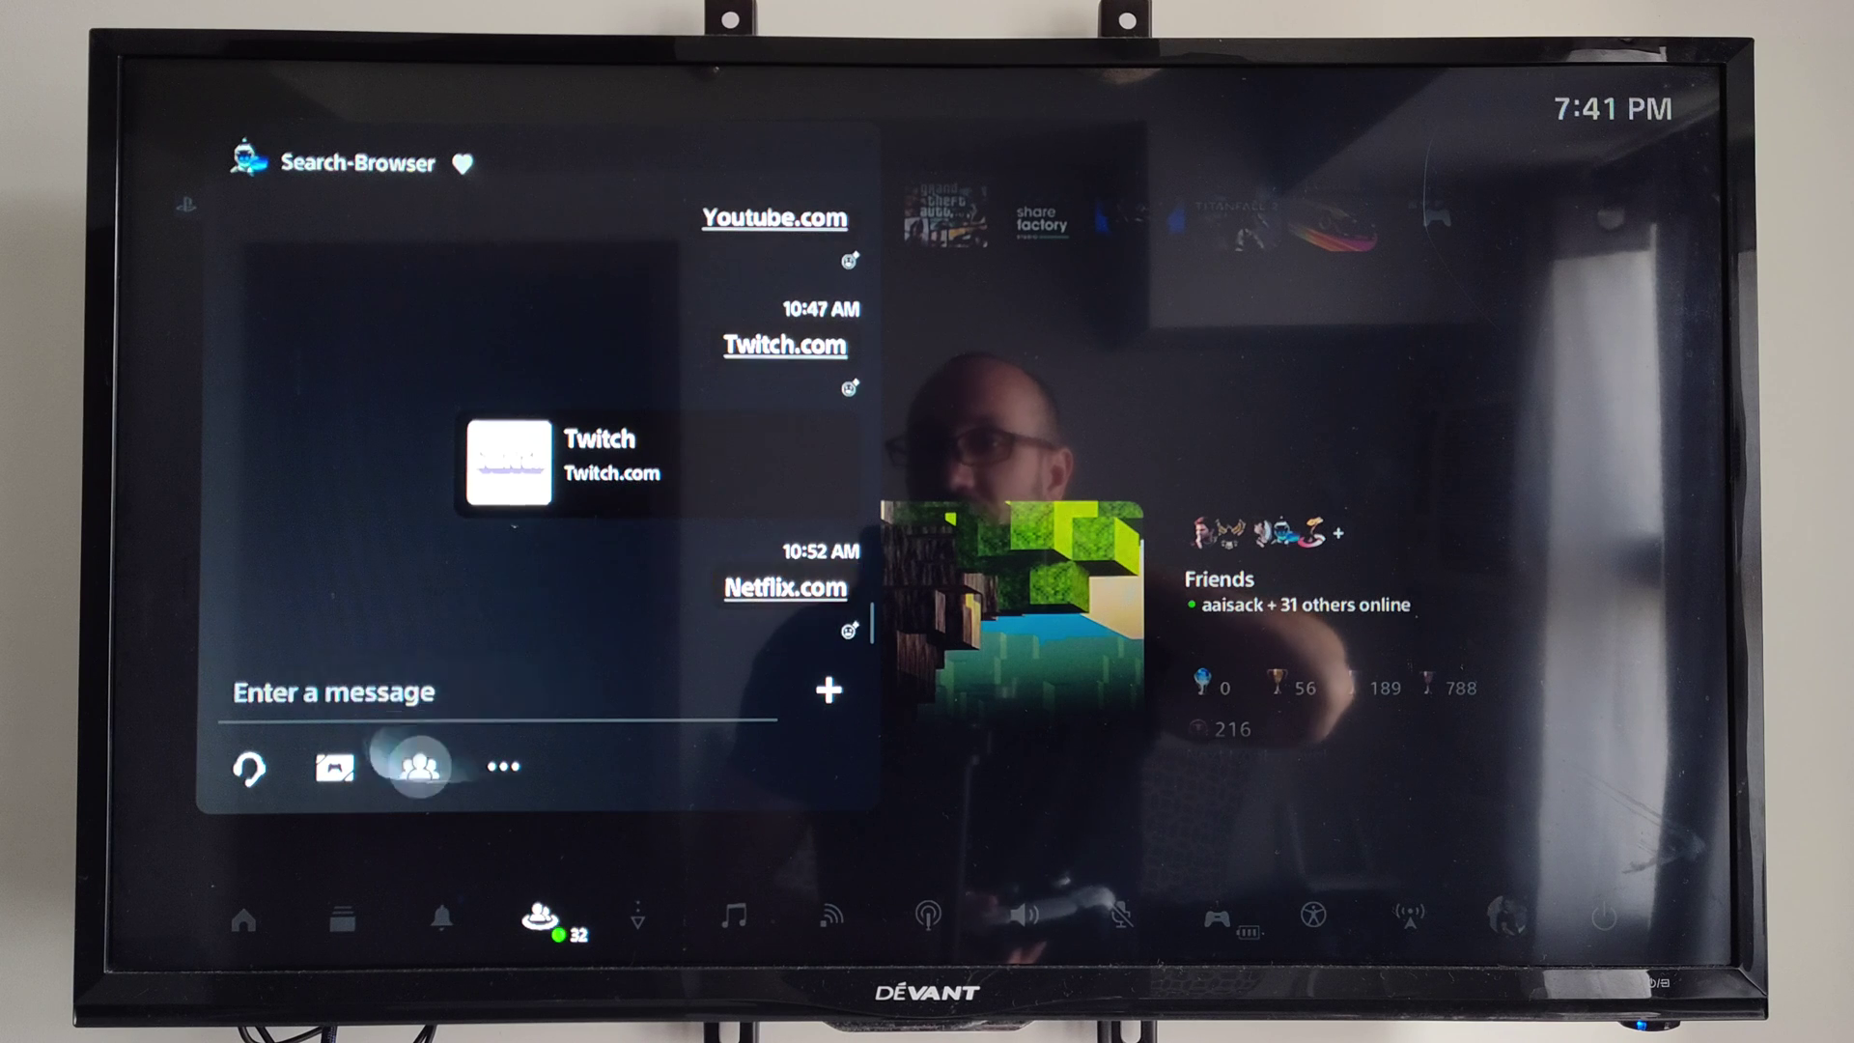
{"action": "key", "text": "Down"}
{"action": "key", "text": "Up"}
{"action": "key", "text": "Return"}
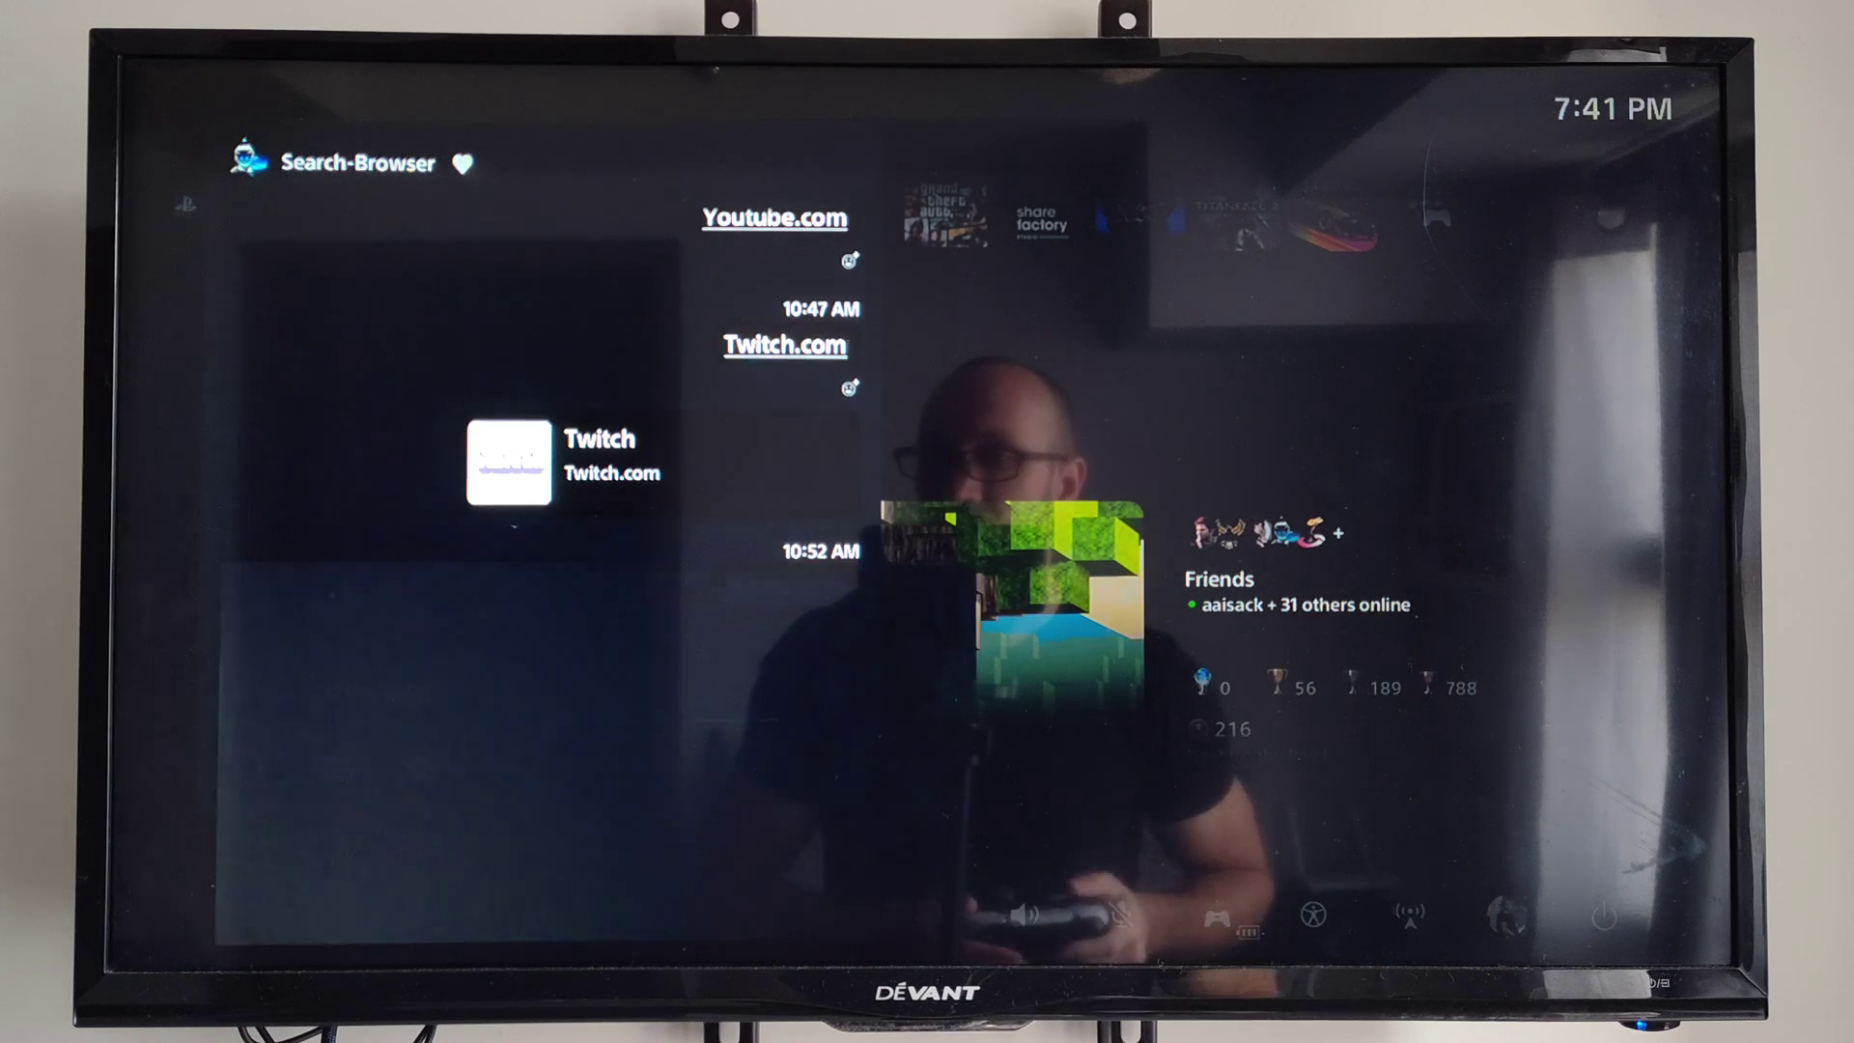
Step: Send 'Bing.com' to the Search-Browser group and open the link in the browser
{"action": "key", "text": "Return"}
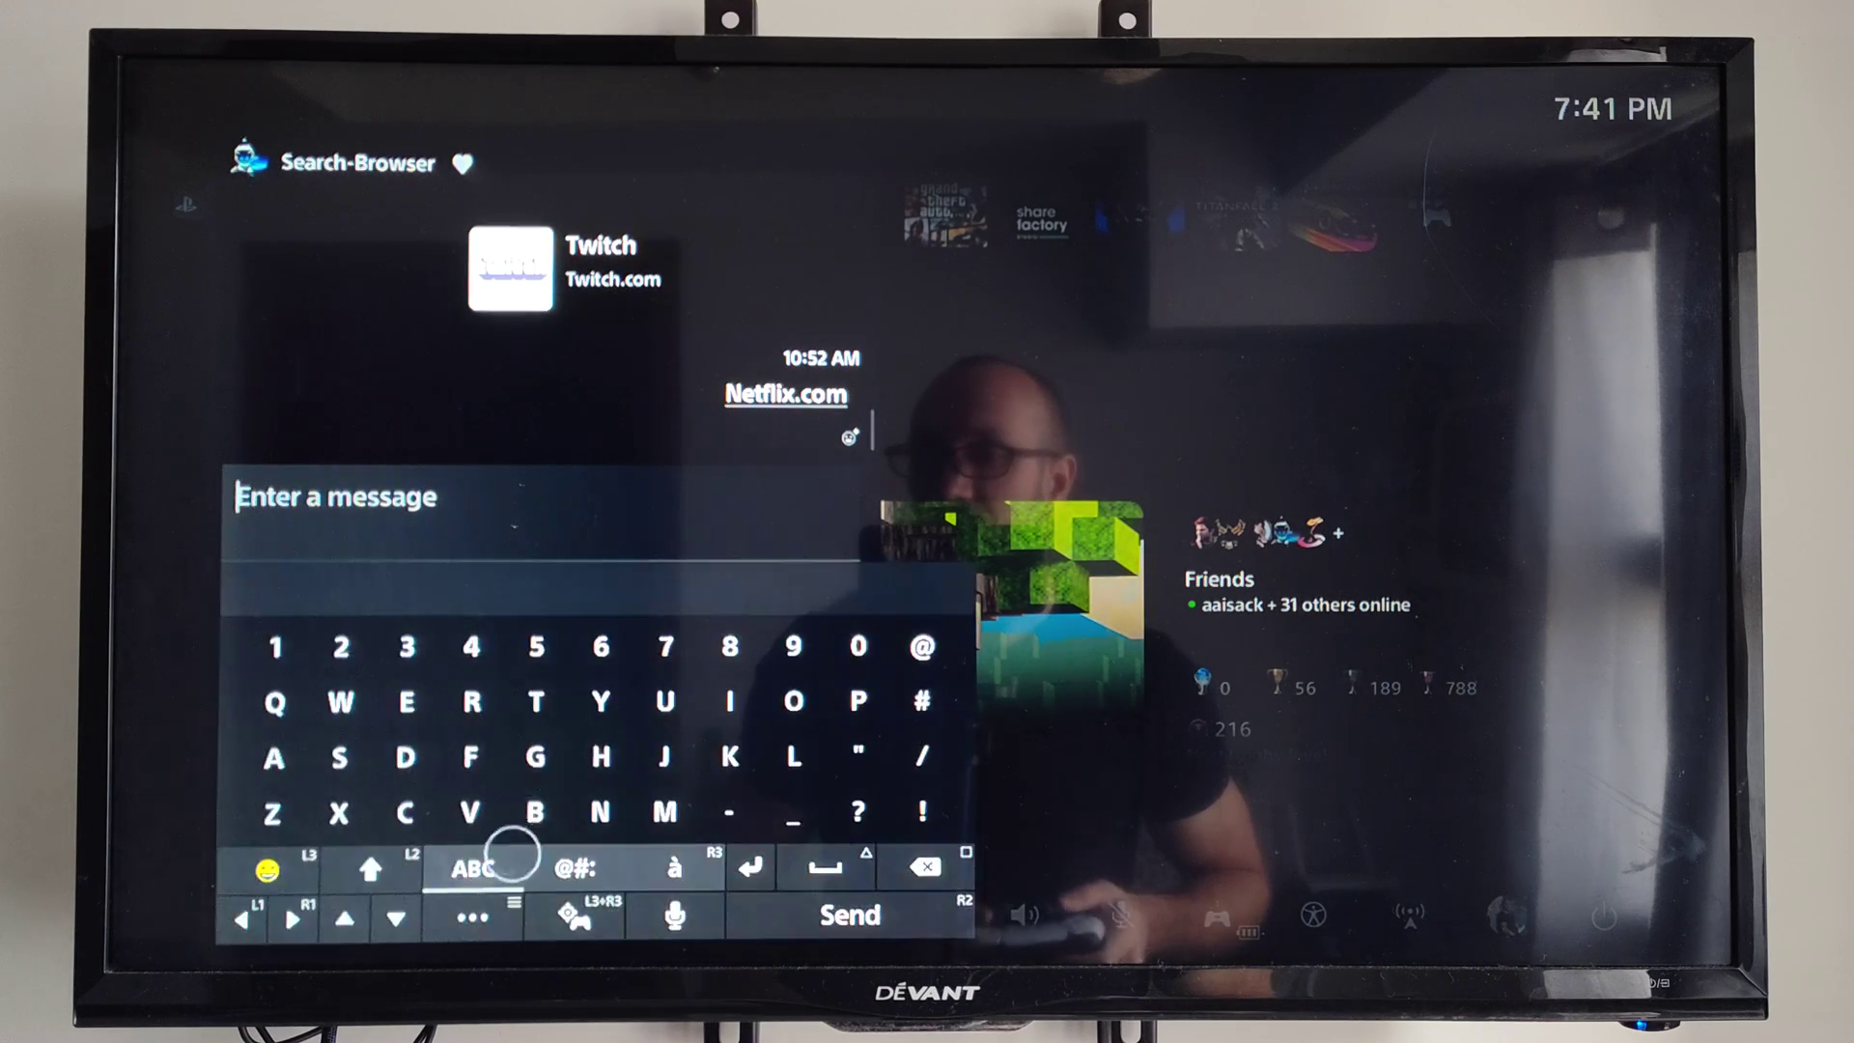
{"action": "left_click", "coordinate": [536, 804]}
{"action": "left_click", "coordinate": [729, 702]}
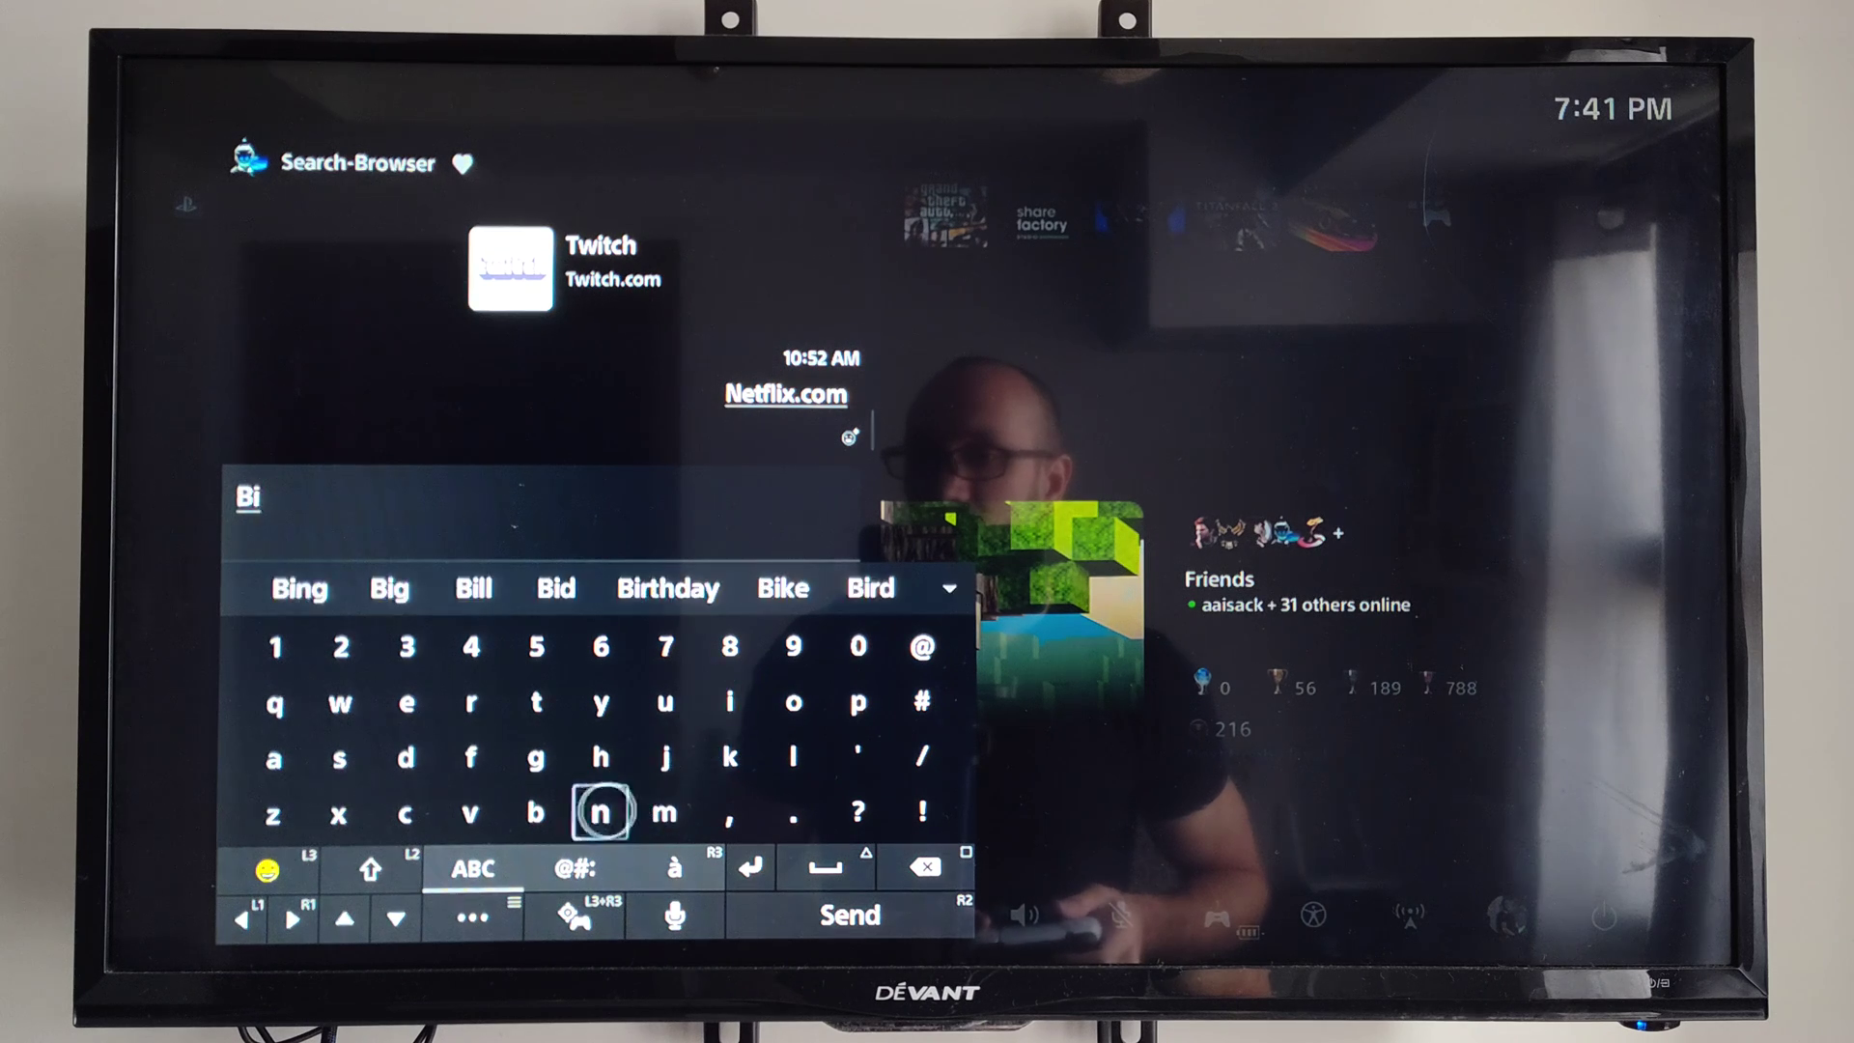
{"action": "left_click", "coordinate": [601, 811]}
{"action": "left_click", "coordinate": [536, 758]}
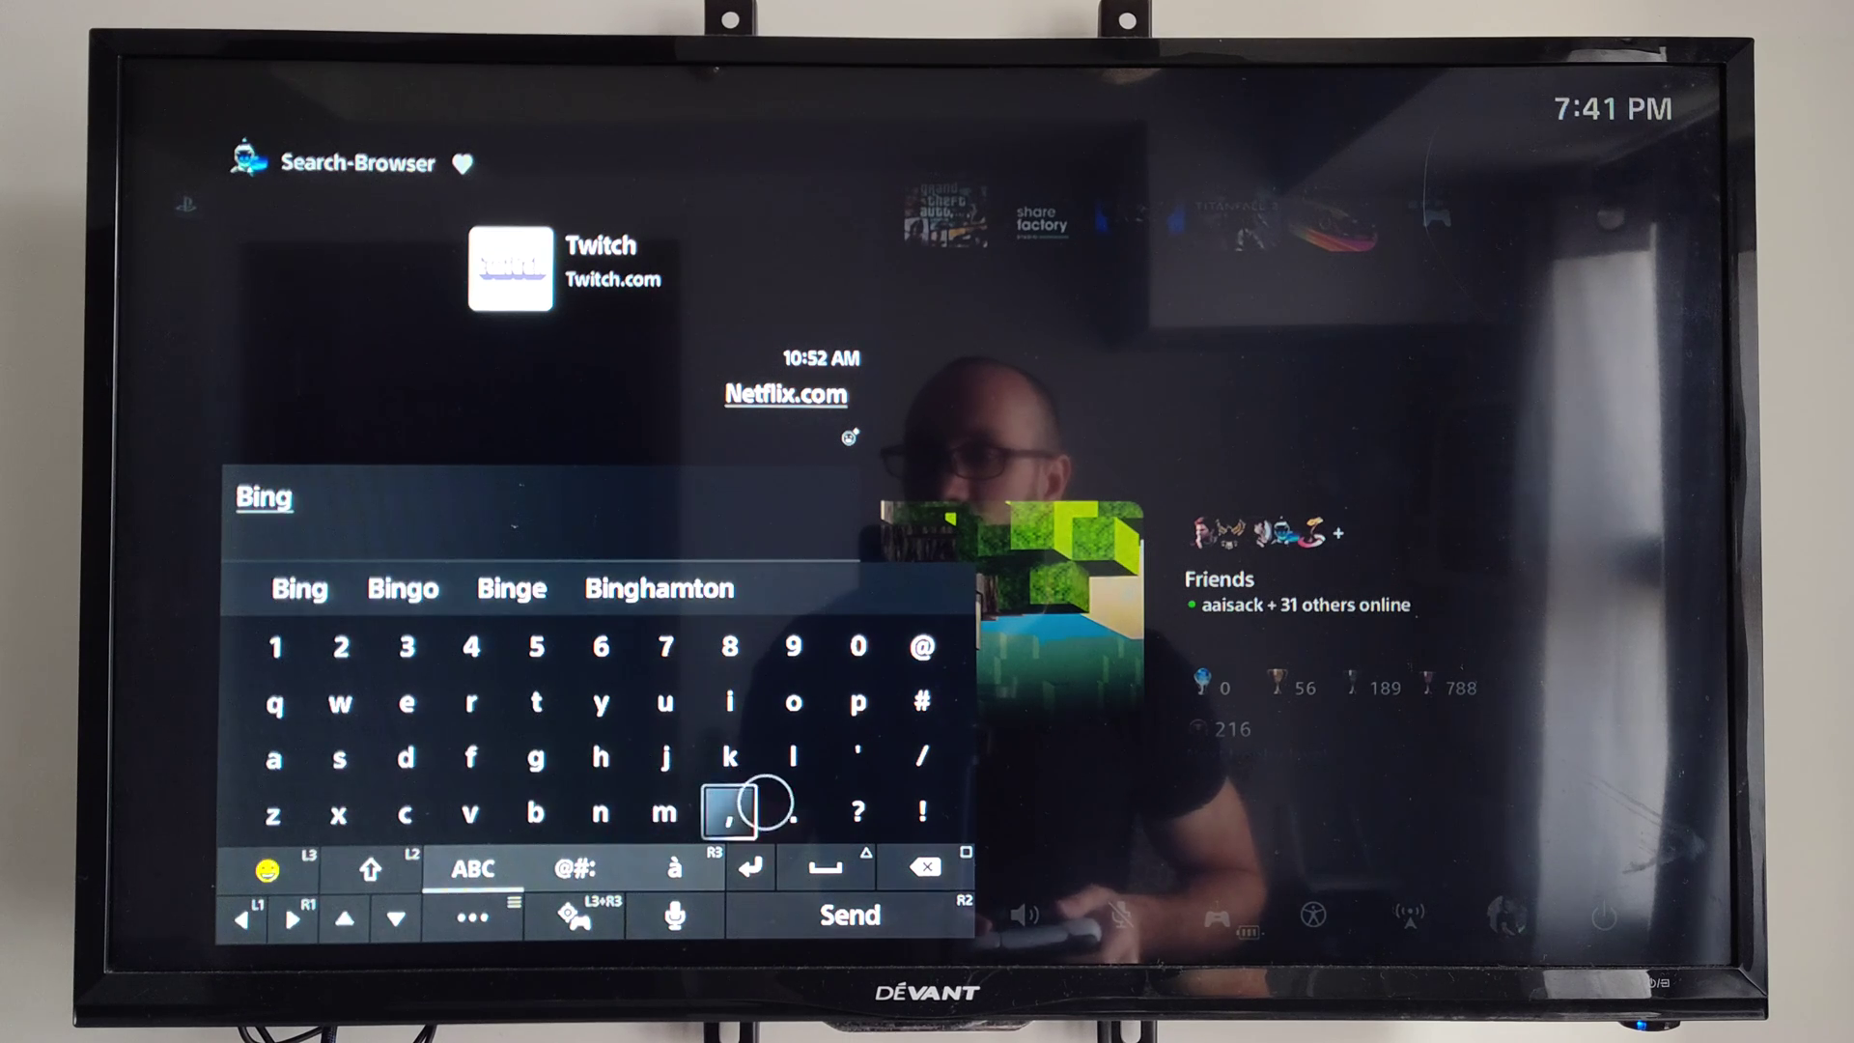
{"action": "left_click", "coordinate": [740, 809]}
{"action": "left_click", "coordinate": [407, 811]}
{"action": "left_click", "coordinate": [792, 702]}
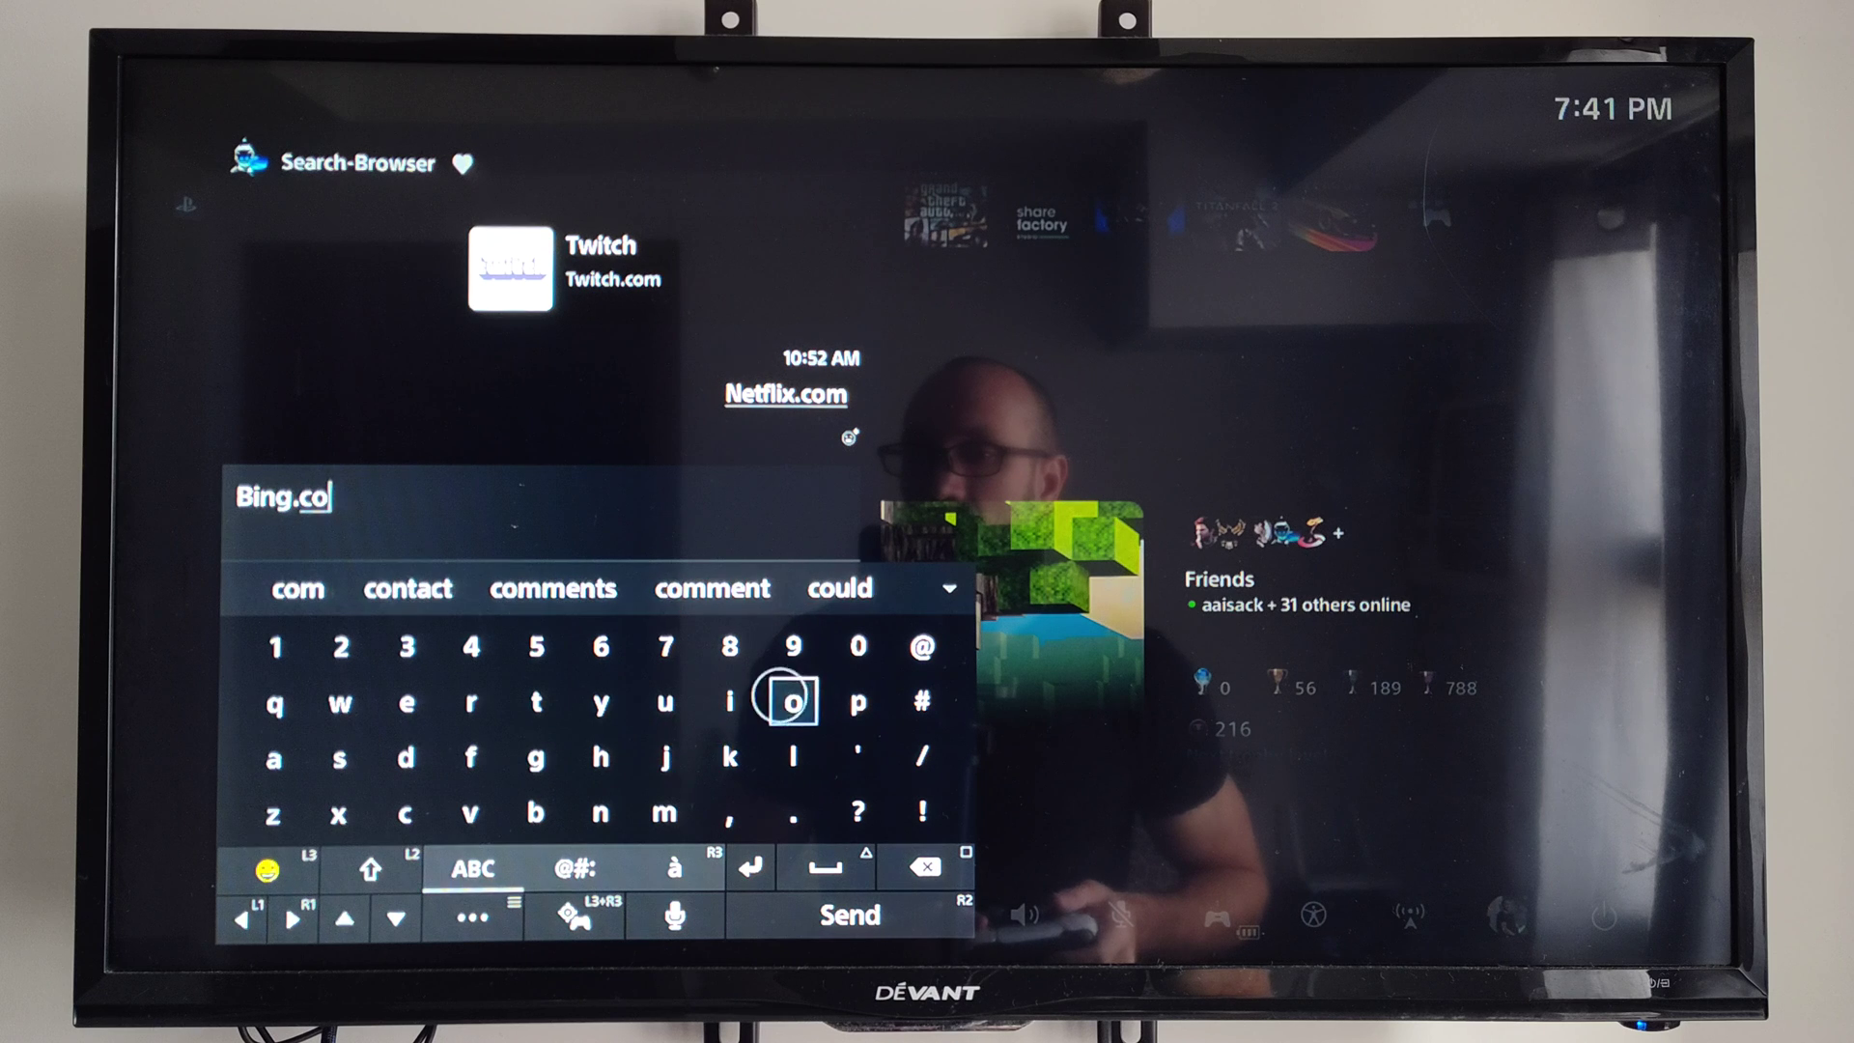
{"action": "left_click", "coordinate": [664, 813]}
{"action": "left_click", "coordinate": [849, 914]}
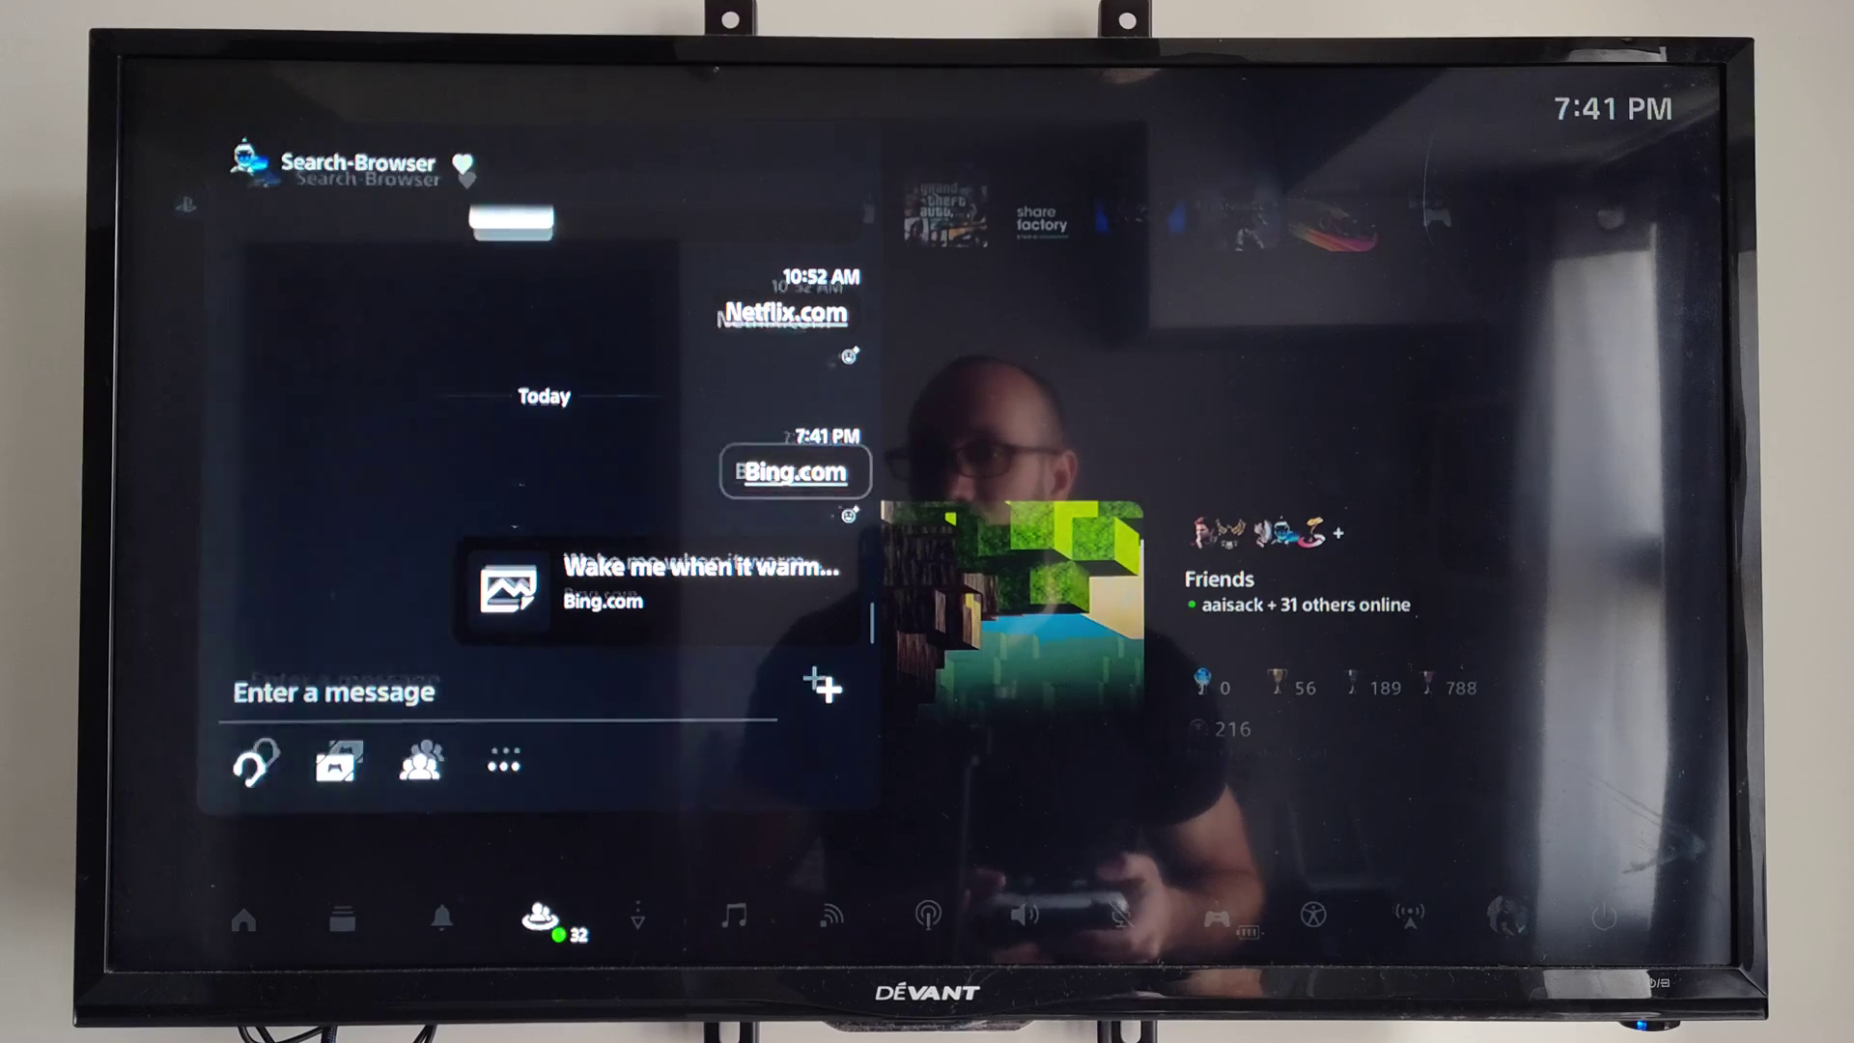
{"action": "left_click", "coordinate": [794, 470]}
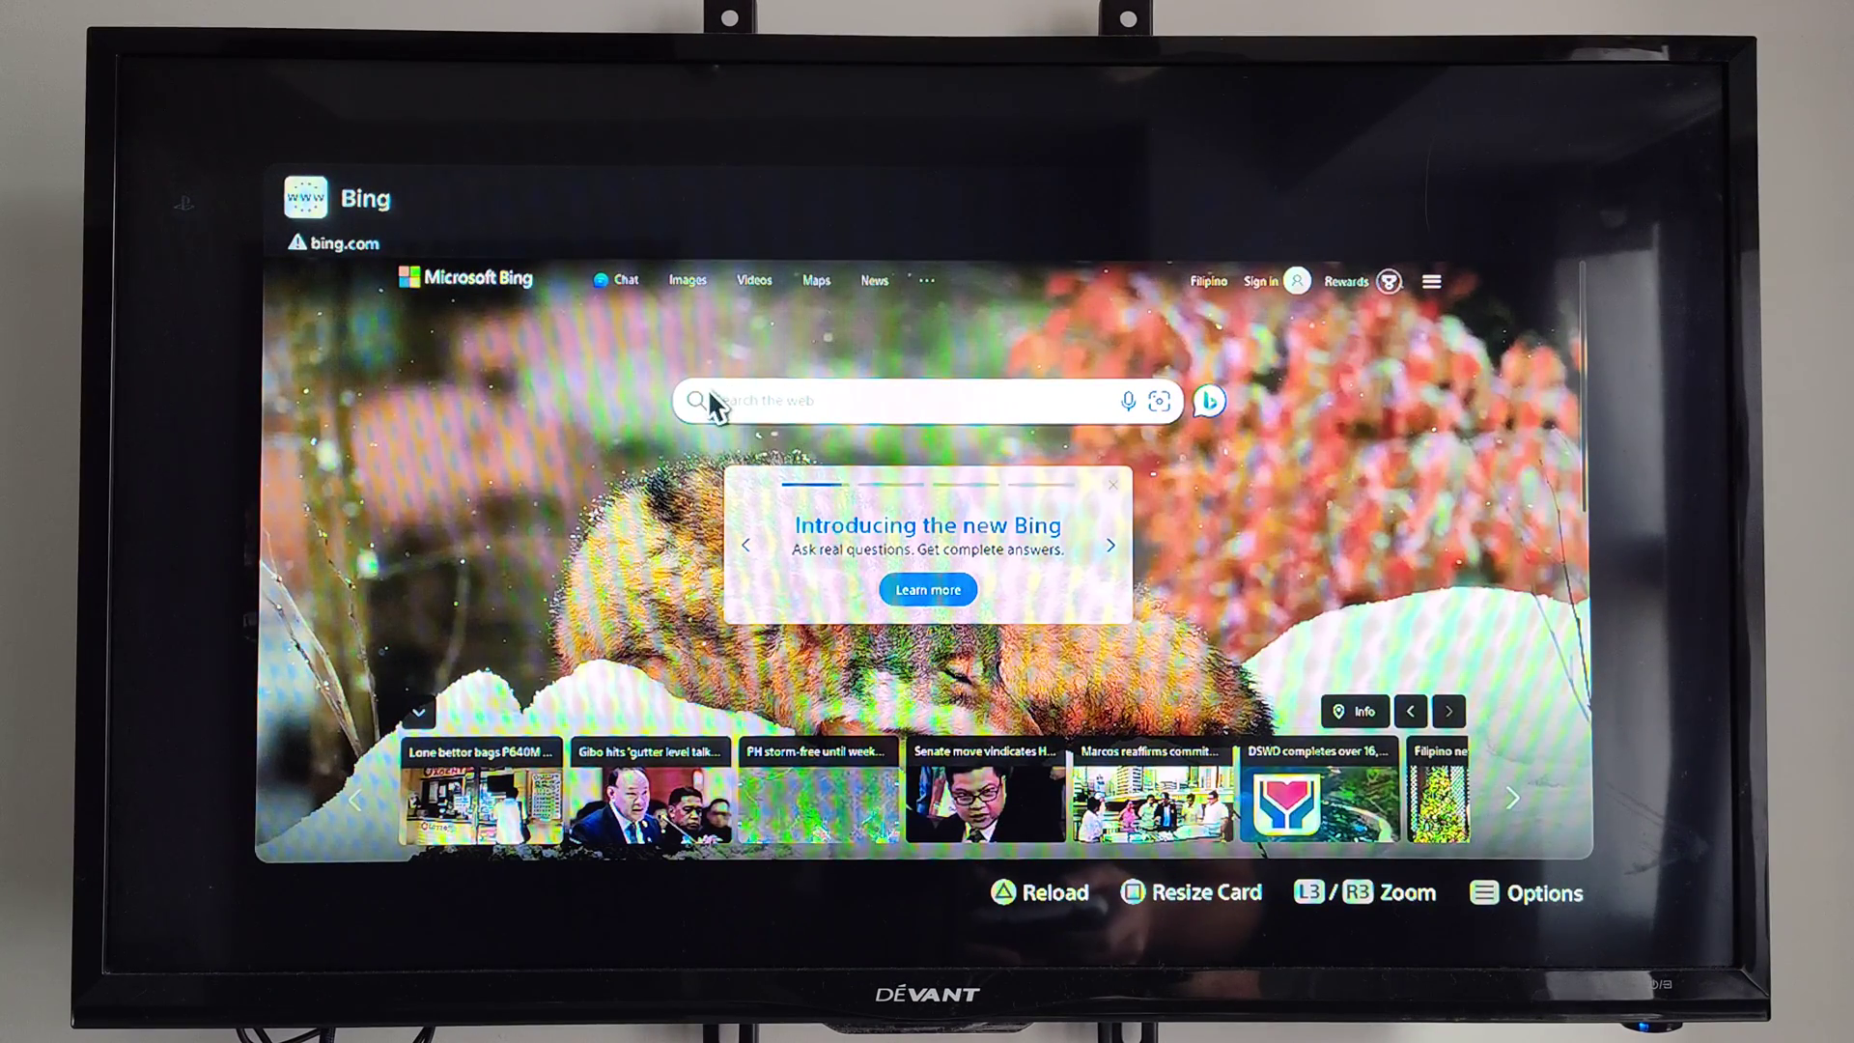
Step: Activate the Bing search box so the on-screen keyboard appears
{"action": "left_click", "coordinate": [774, 407]}
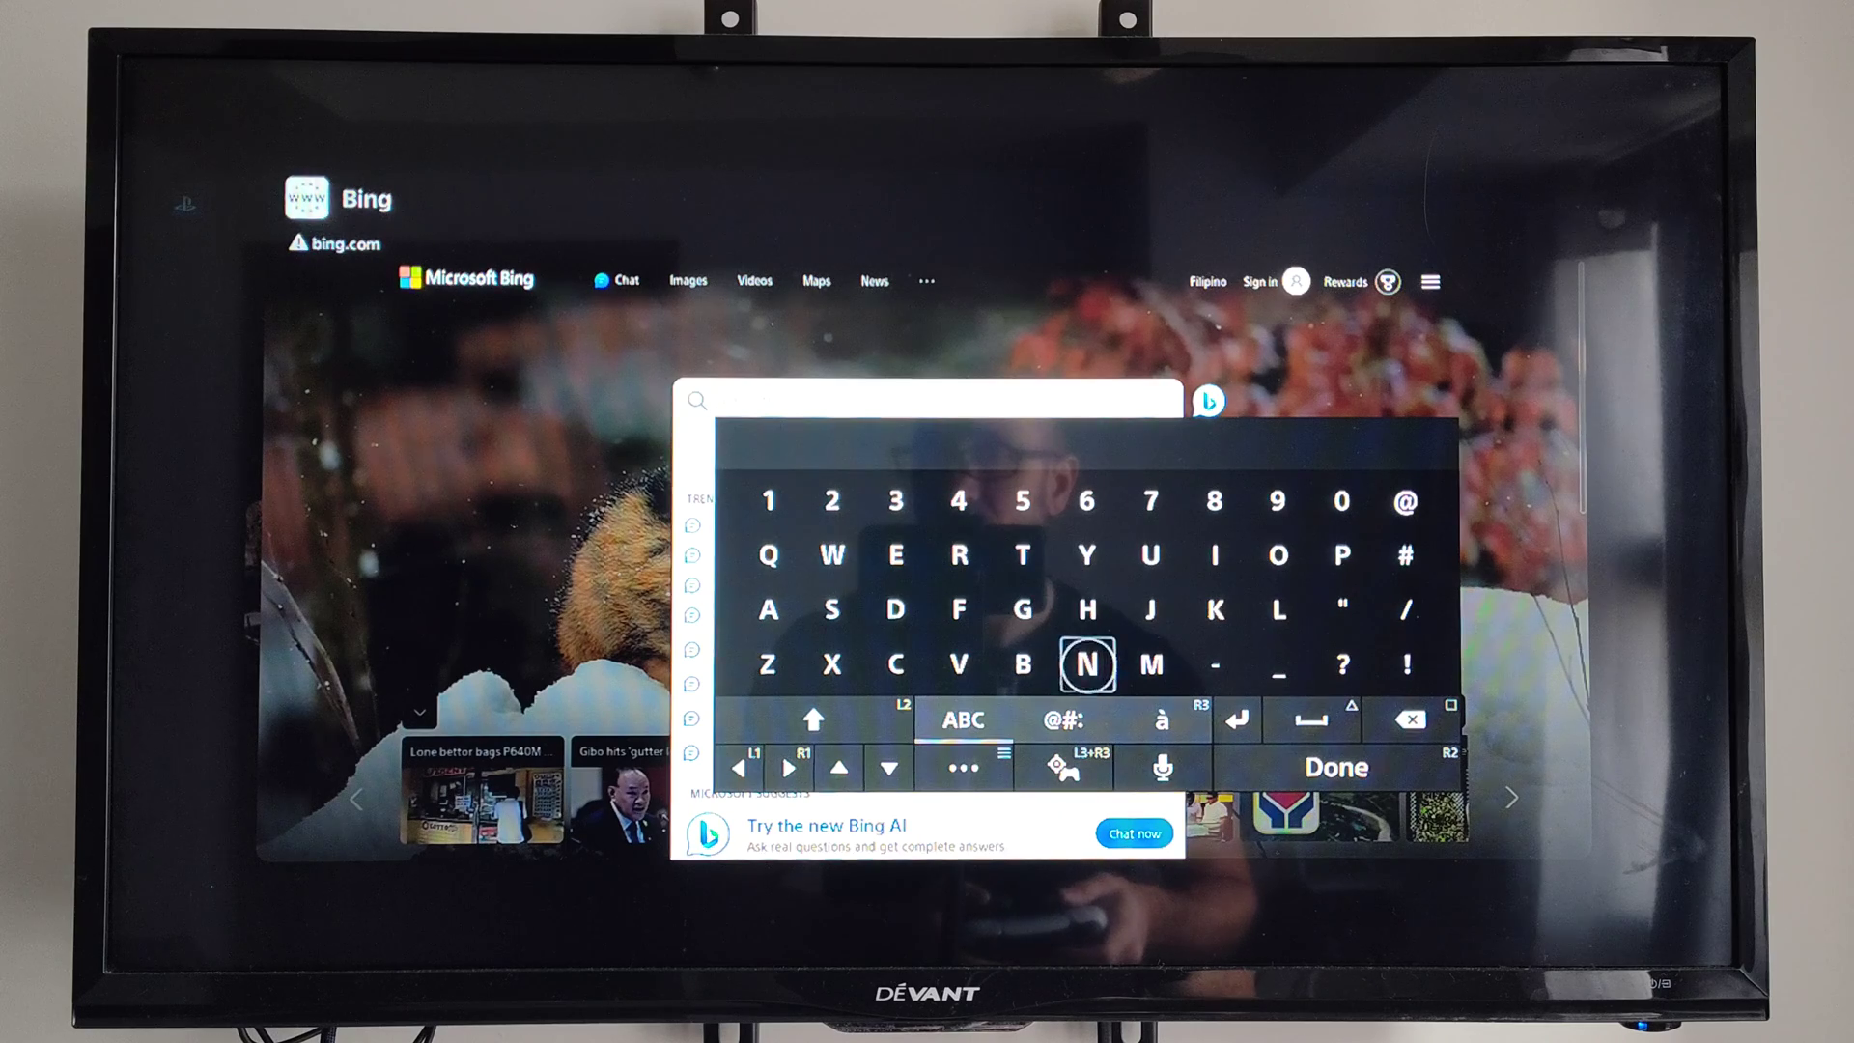
{"action": "type", "text": "N4g"}
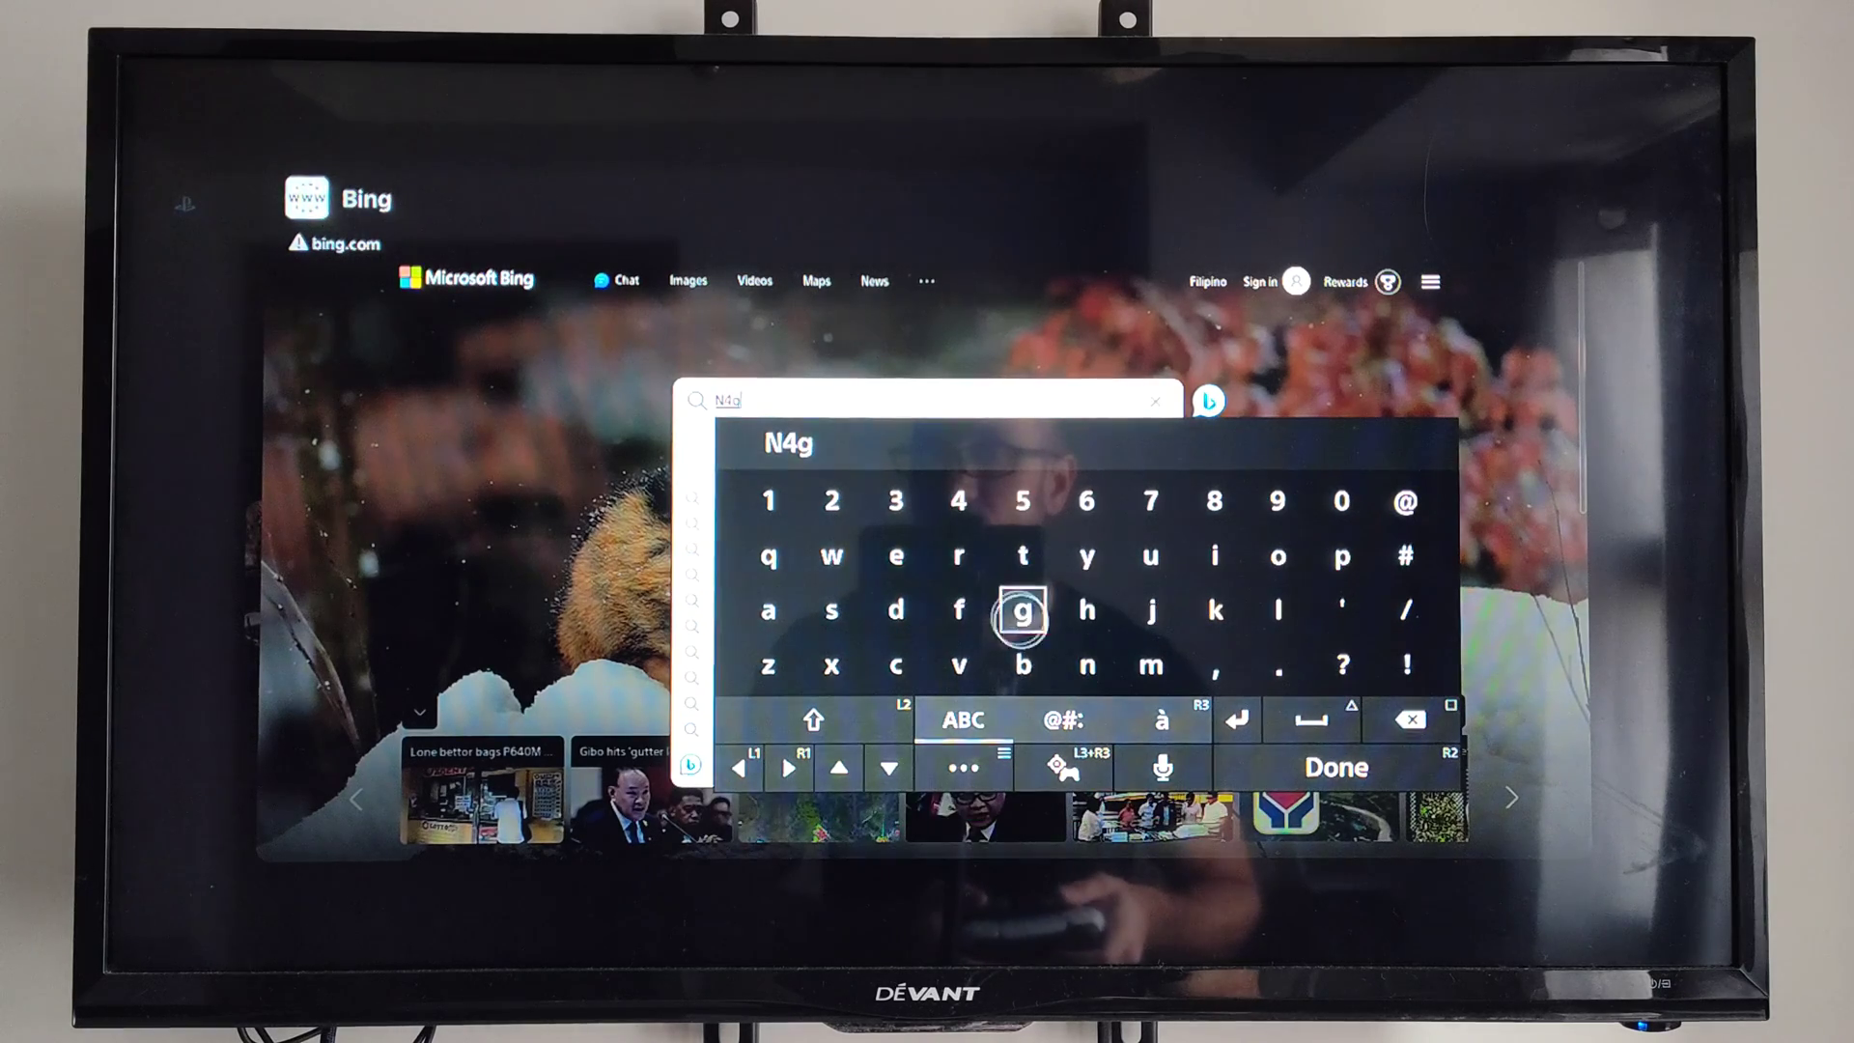
Step: Confirm the N4g query, then try the Bing AI chat button, which errors
{"action": "key", "text": "Return"}
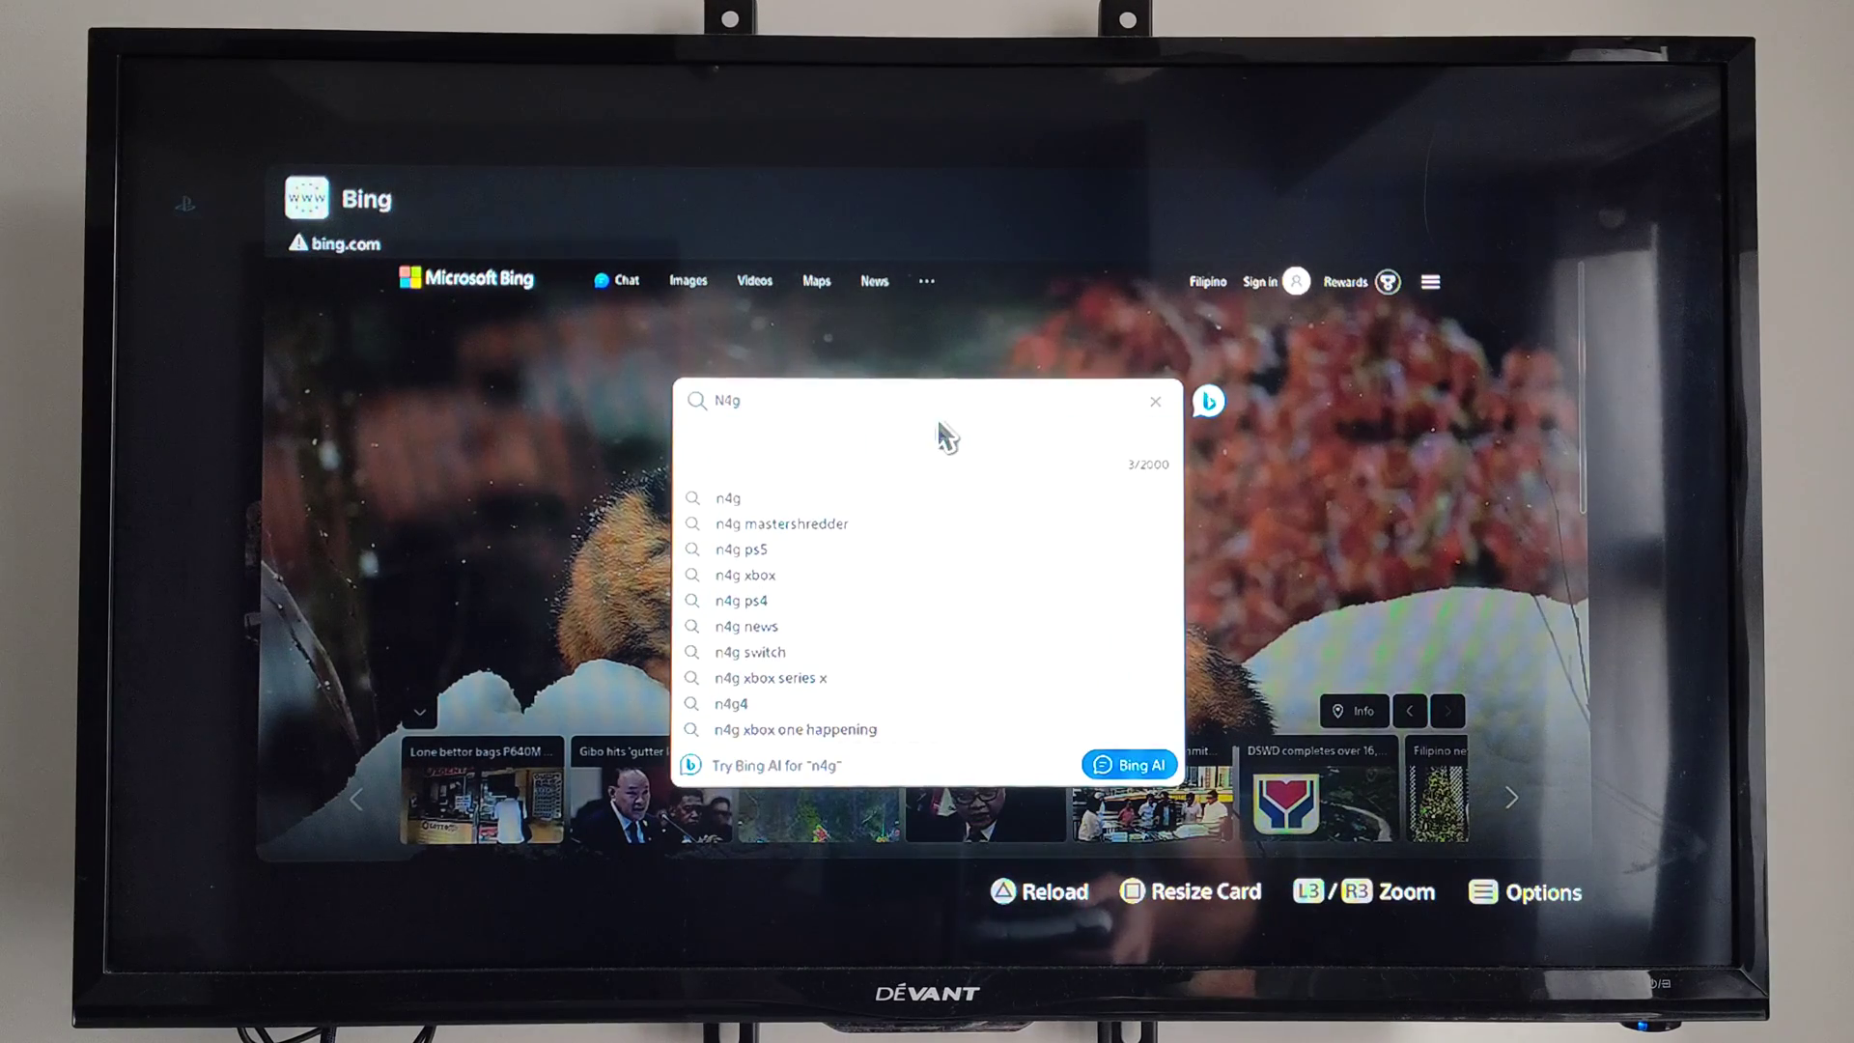
{"action": "left_click", "coordinate": [1208, 402]}
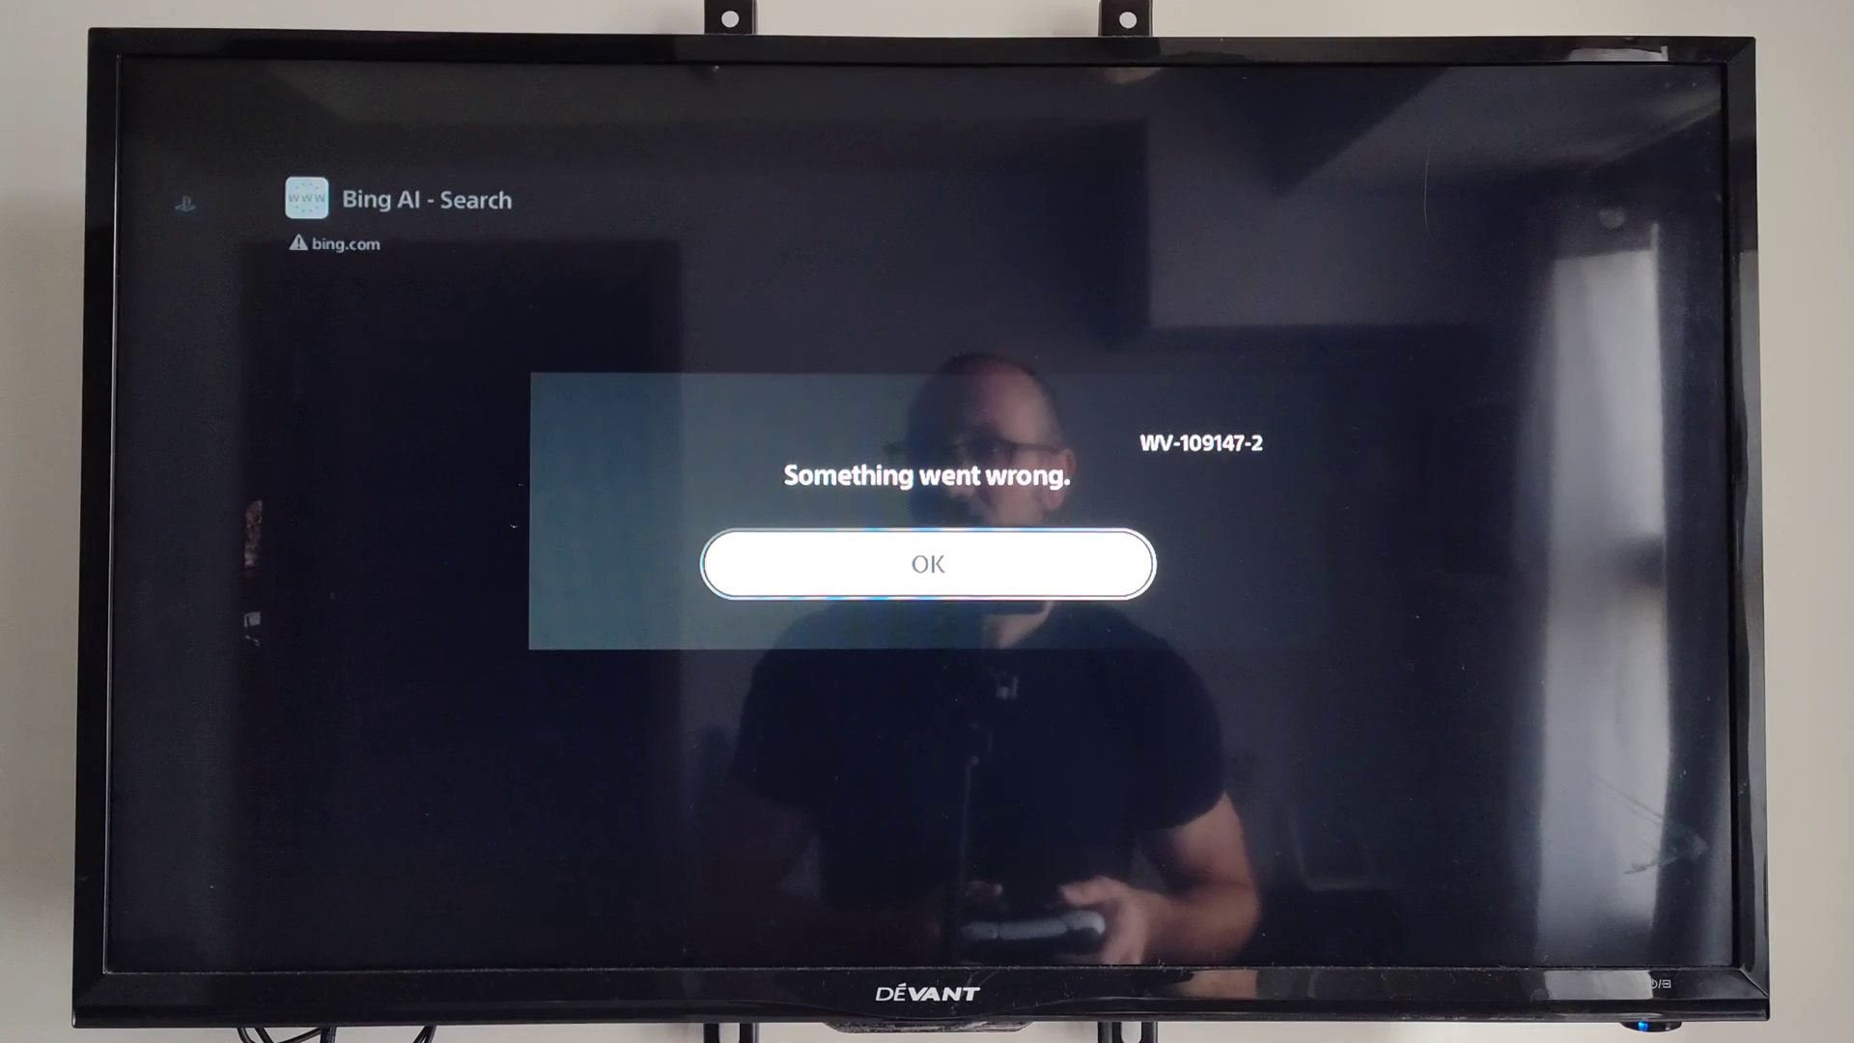
Step: Dismiss the error, reload the failed page and return to the Bing homepage
{"action": "key", "text": "Return"}
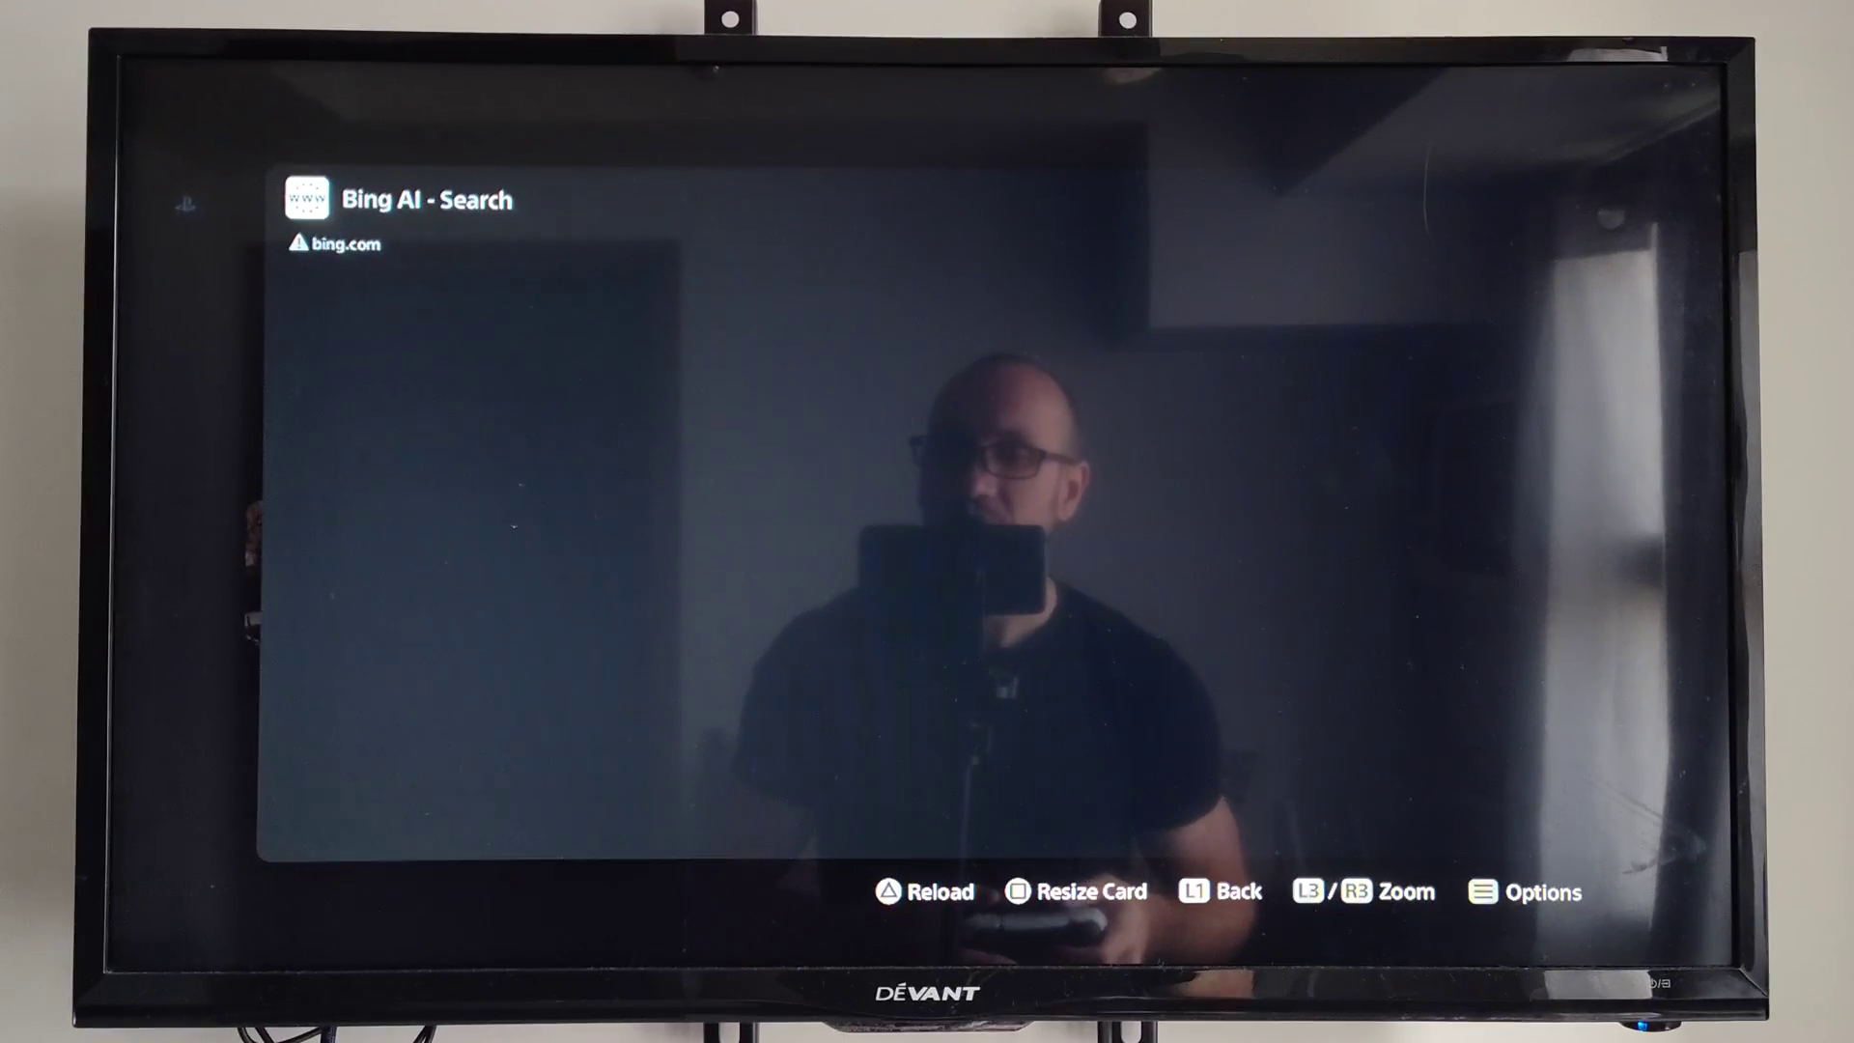
{"action": "key", "text": "F5"}
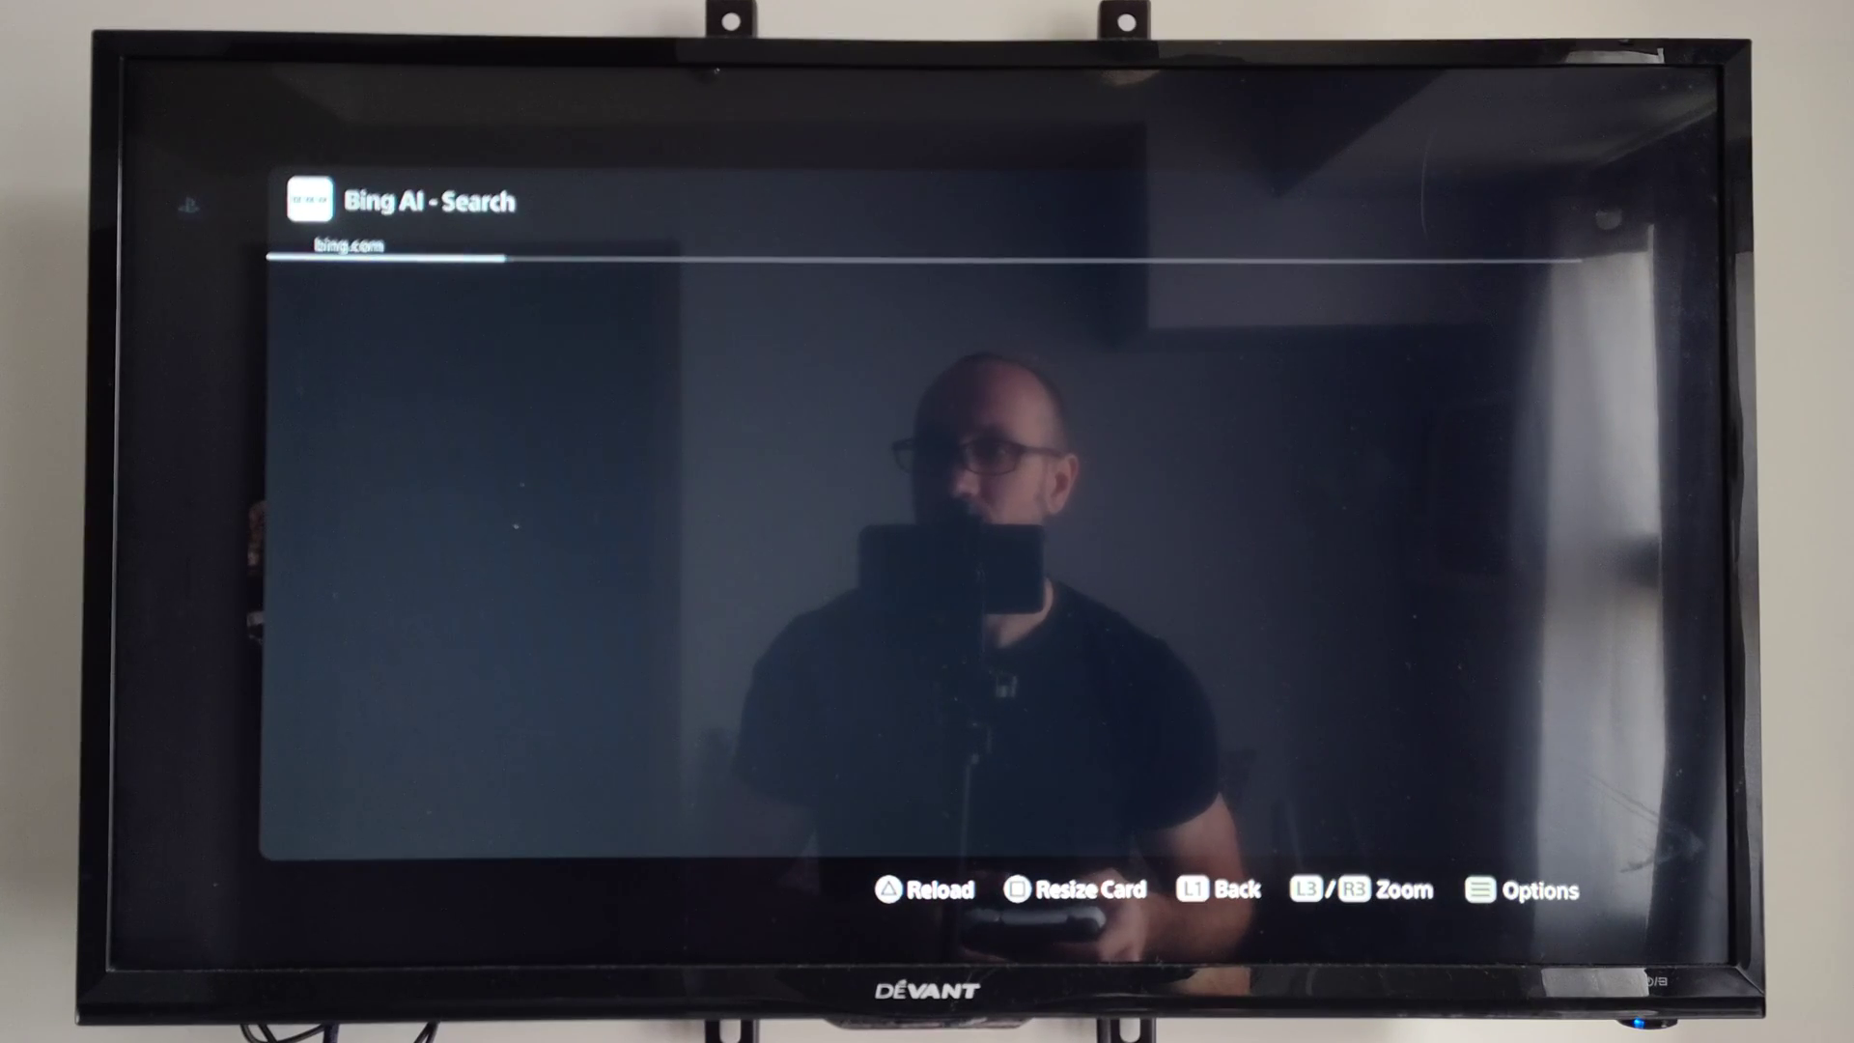
{"action": "key", "text": "Return"}
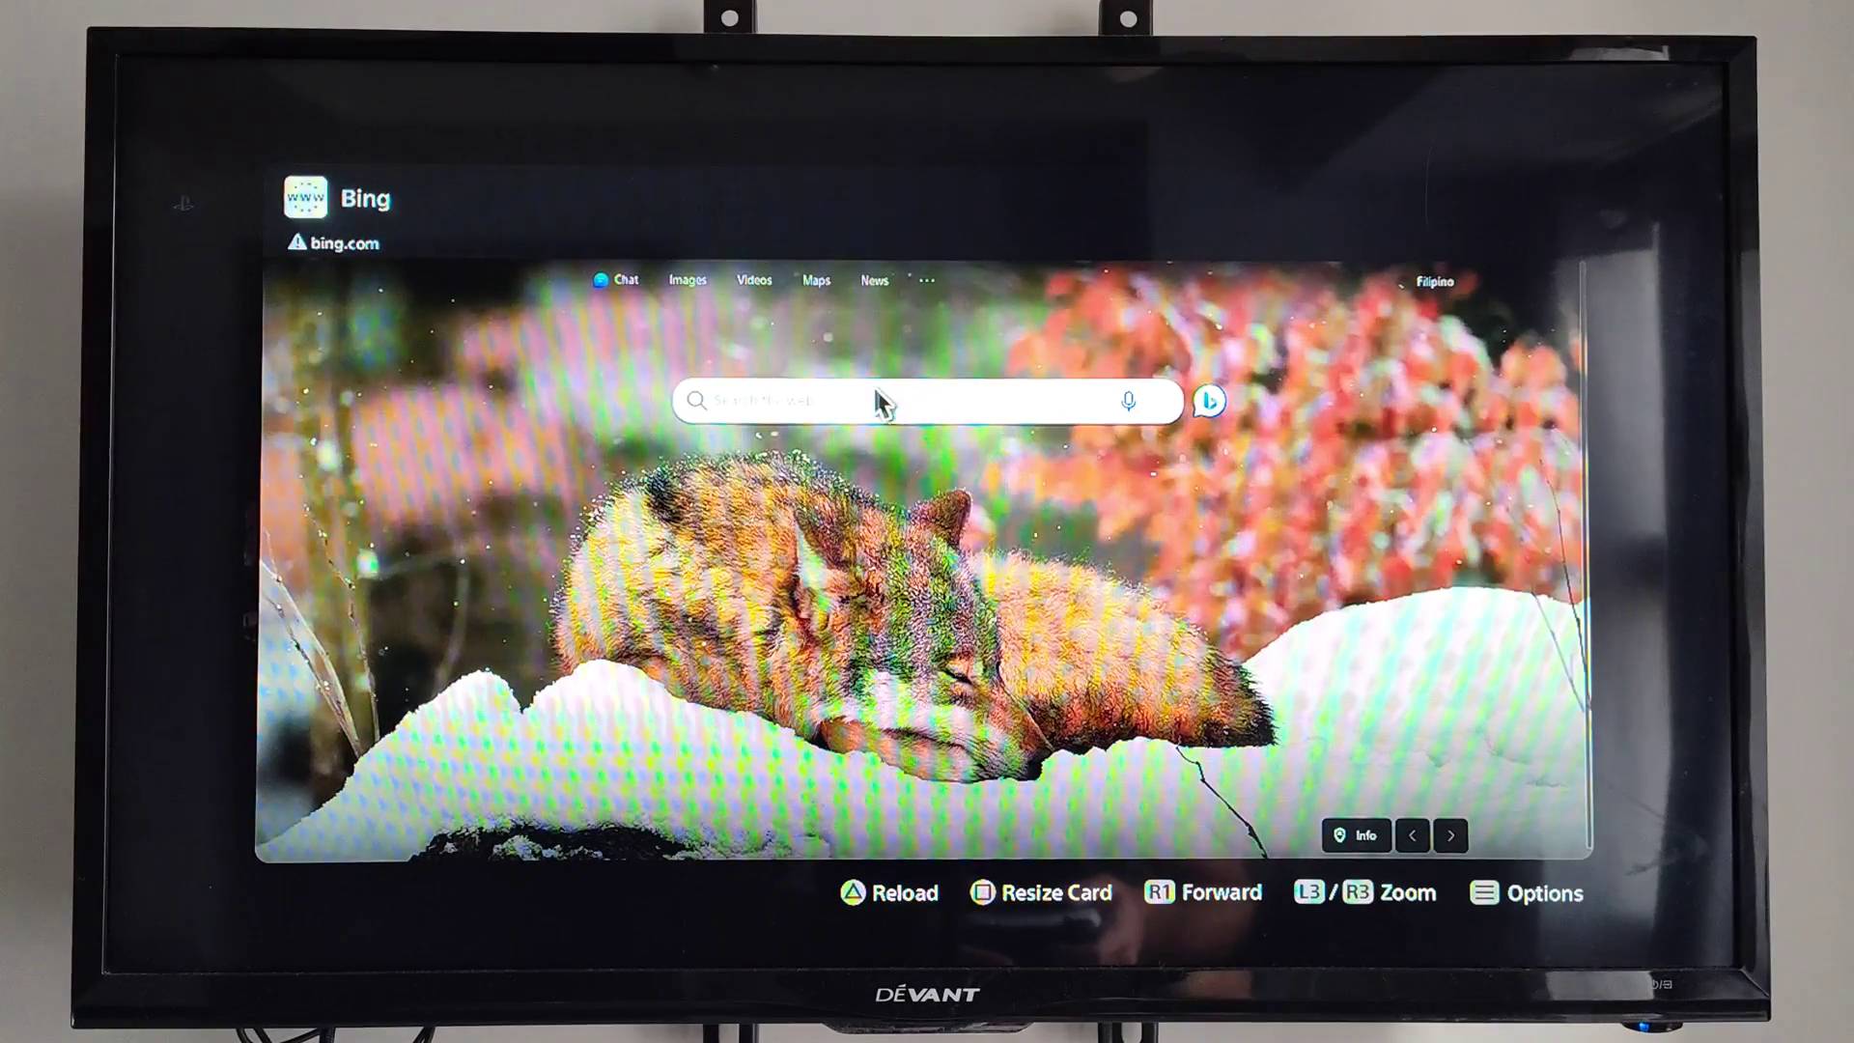
Step: Select Images in Bing's navigation bar to show the Image Inspiration Feed
{"action": "left_click", "coordinate": [699, 291]}
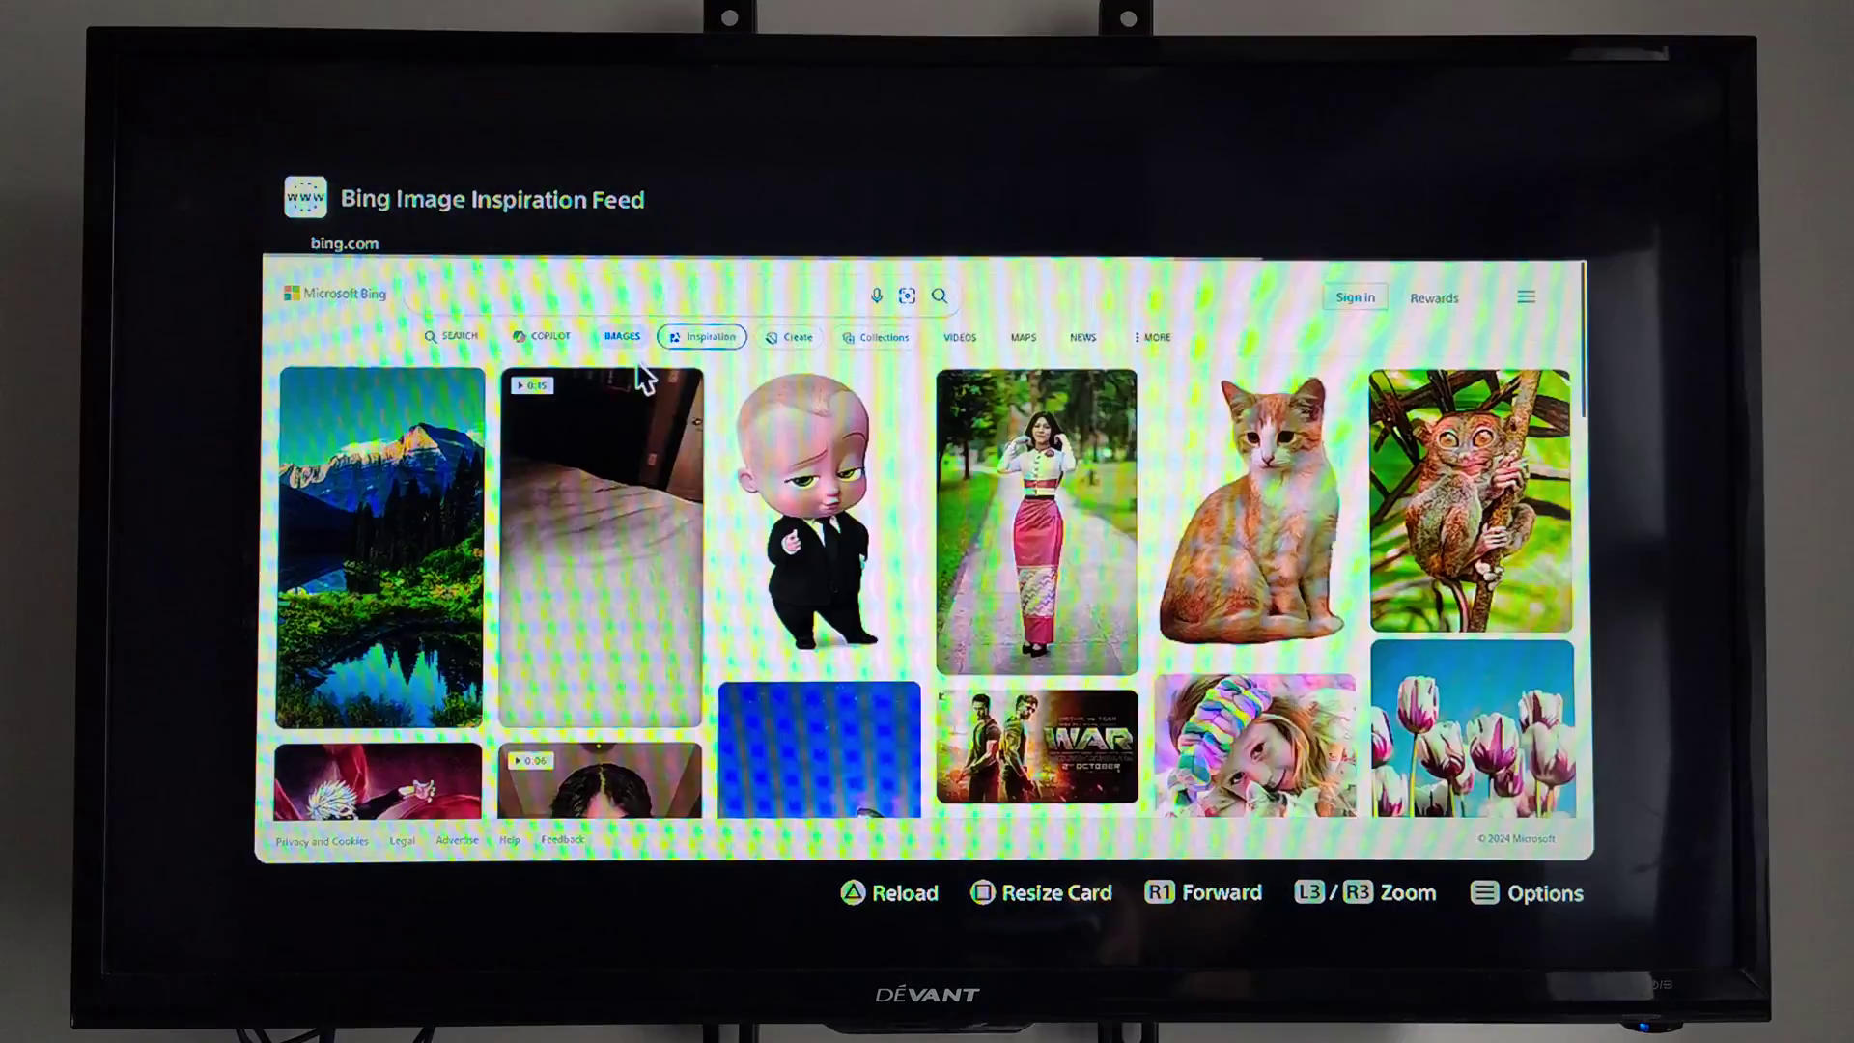